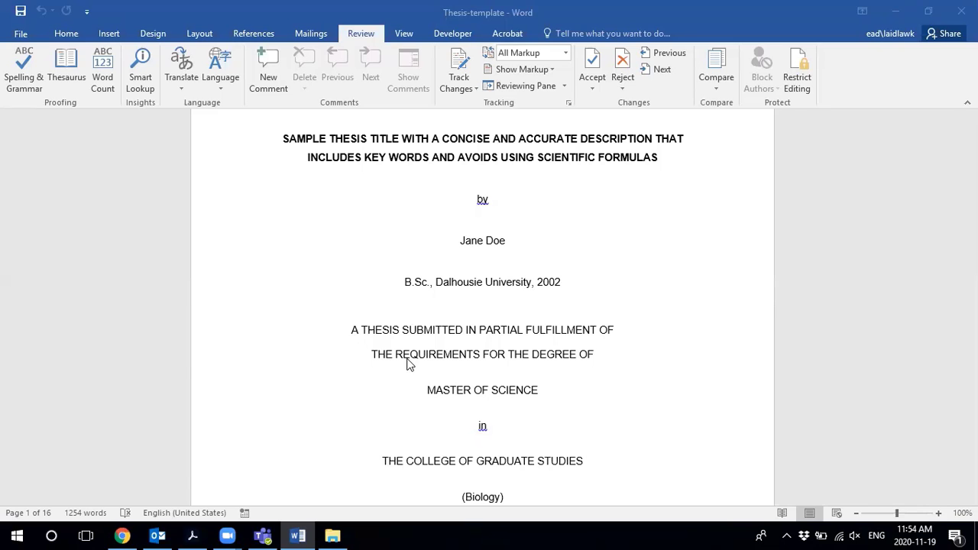
- Bring up Chrome and scroll the UBC Preparation page to its Thesis Preparation Resources section
click(122, 535)
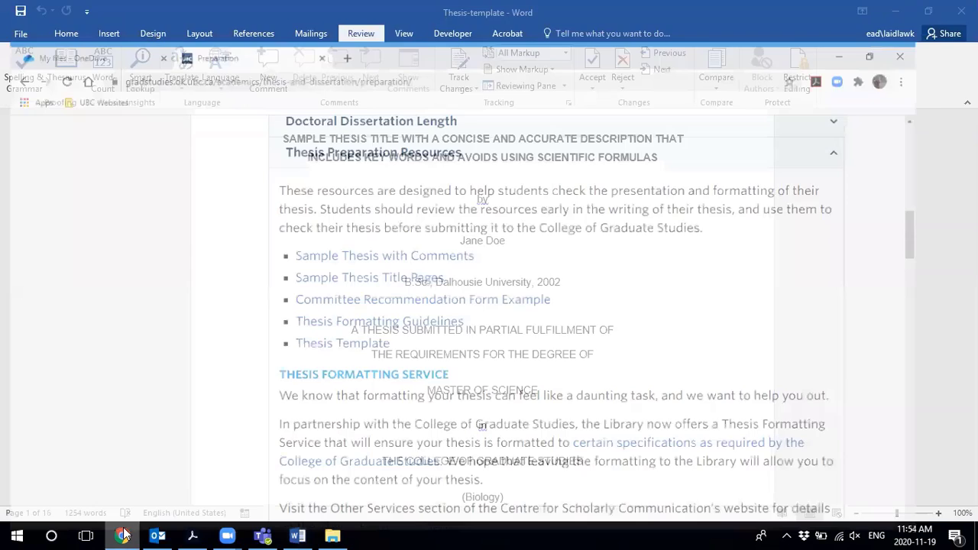
scroll(233, 223, up, 12)
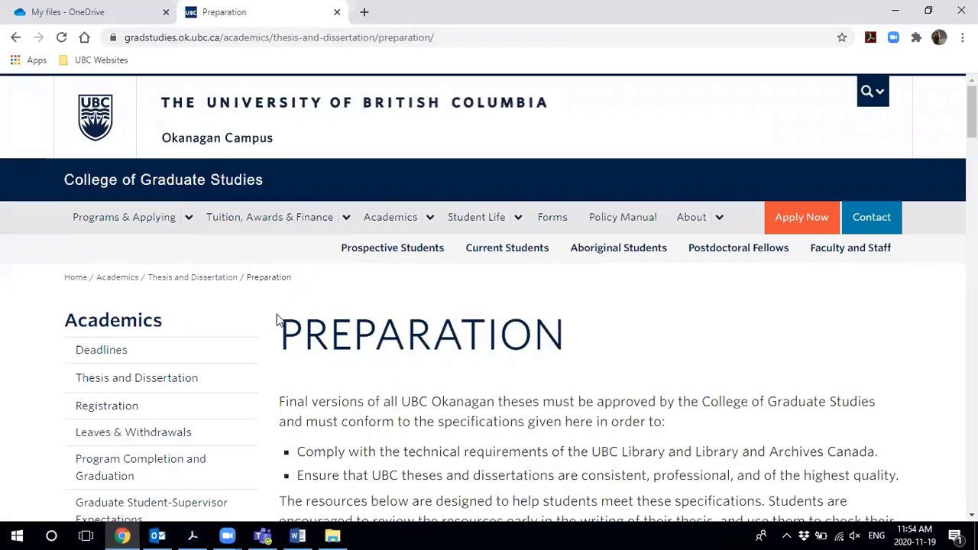
scroll(278, 318, down, 1)
scroll(277, 314, down, 6)
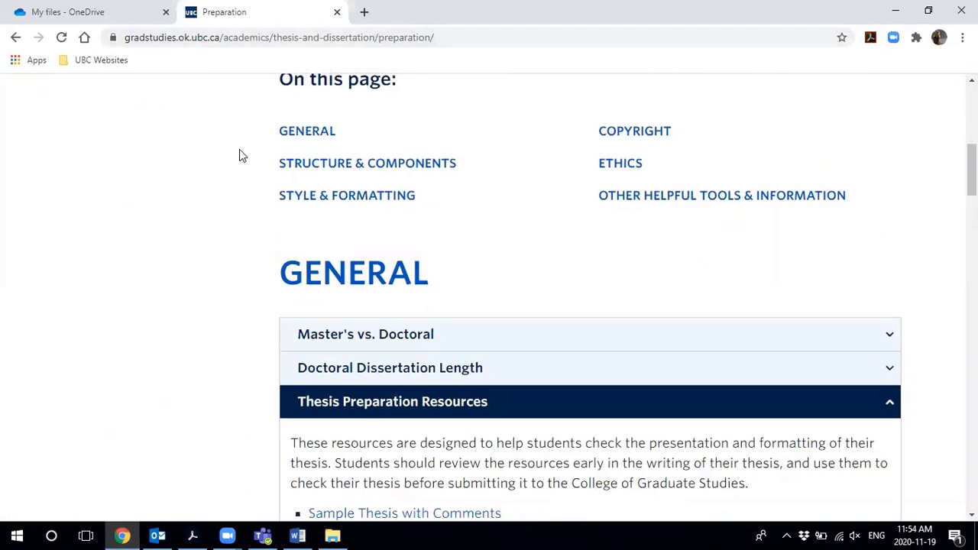
scroll(241, 151, down, 3)
scroll(243, 161, down, 3)
scroll(256, 164, up, 2)
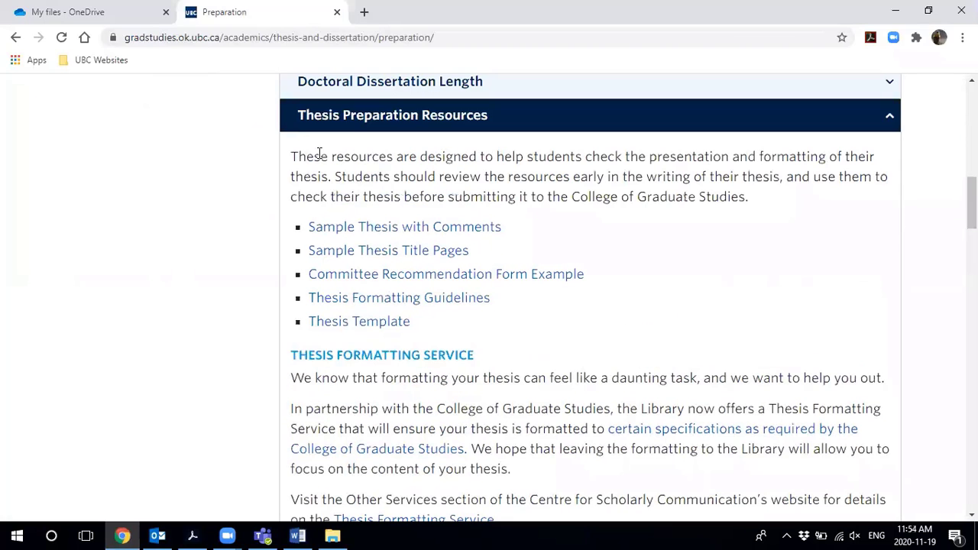
- Open the Thesis Formatting Guidelines PDF and scroll through its Formatting Requirements pages
click(409, 304)
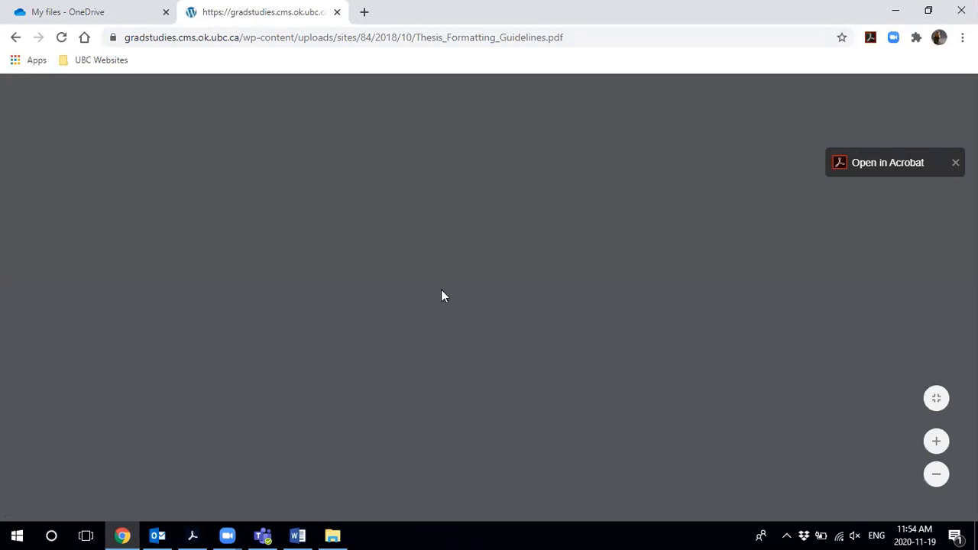
scroll(438, 303, down, 15)
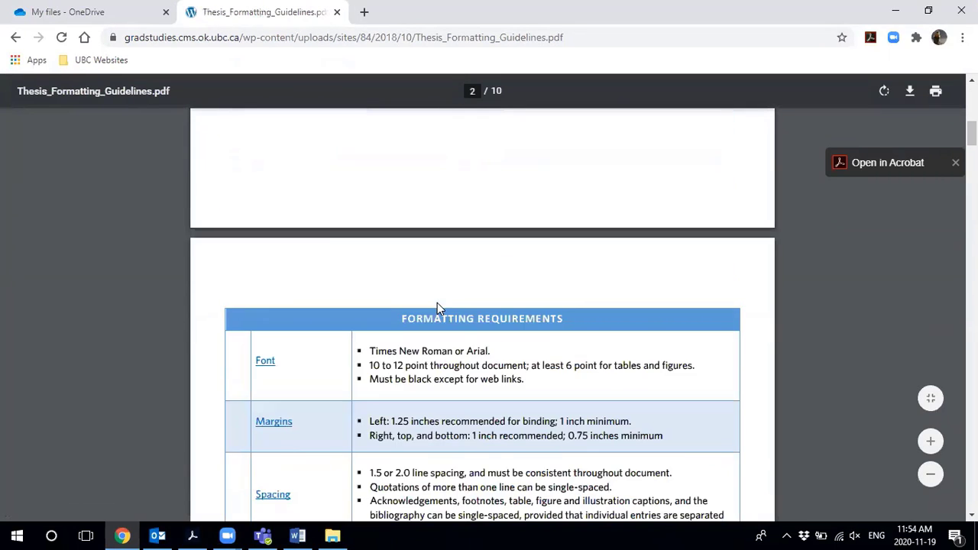
scroll(437, 303, down, 12)
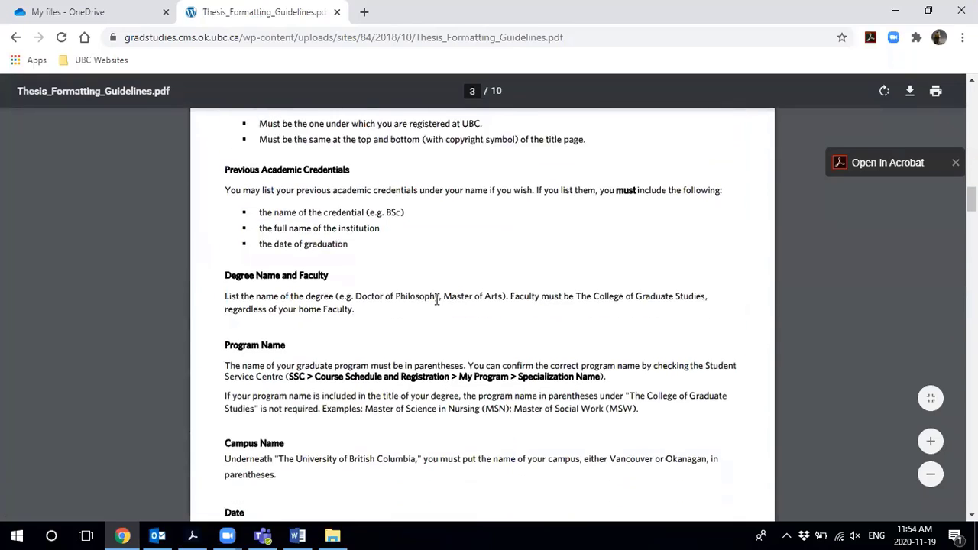
scroll(435, 303, up, 20)
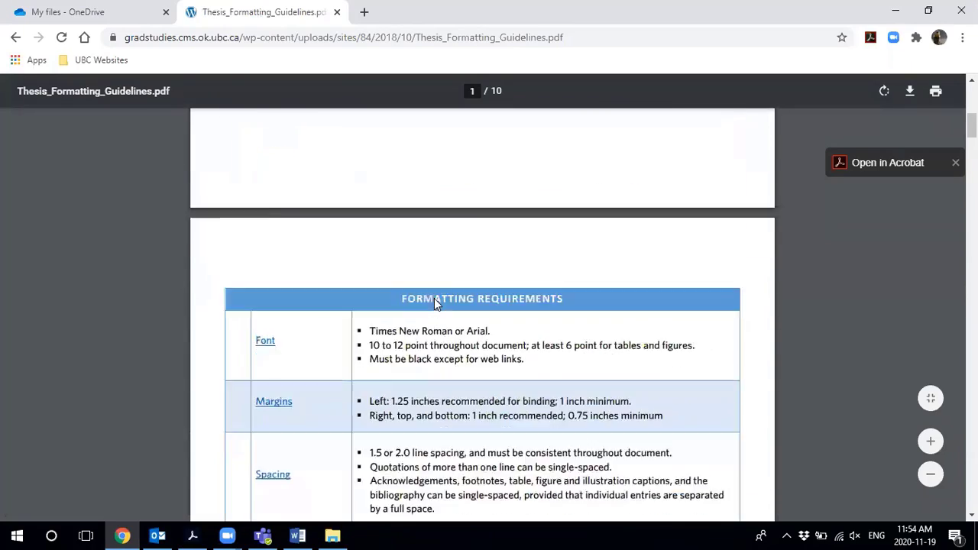
scroll(434, 304, up, 4)
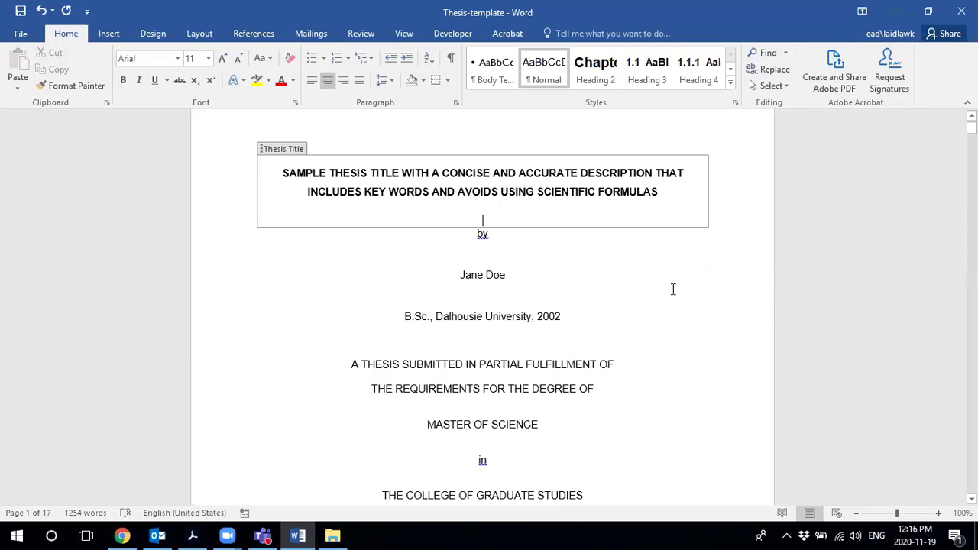
scroll(674, 289, down, 1)
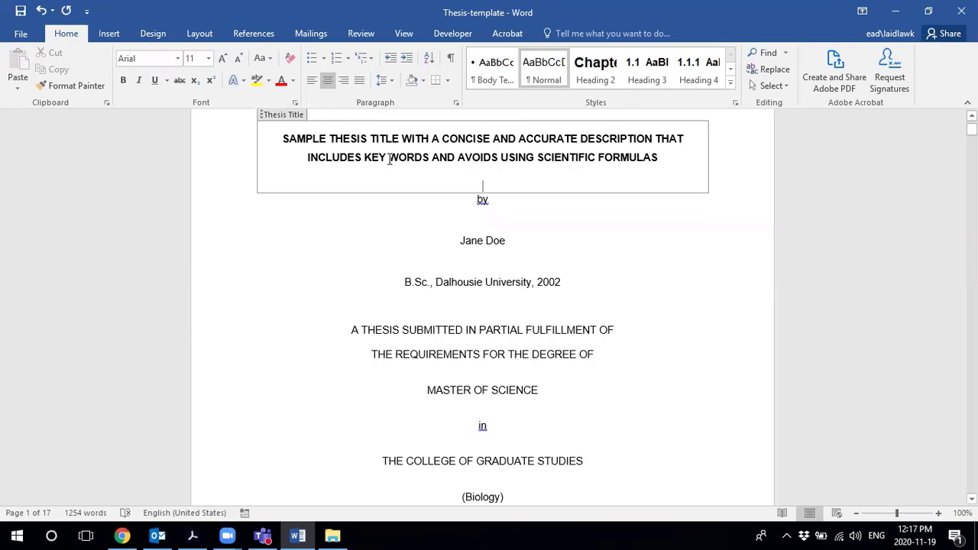
- Turn on Show/Hide ¶ and scroll through the template's pages before returning to the title page
click(453, 61)
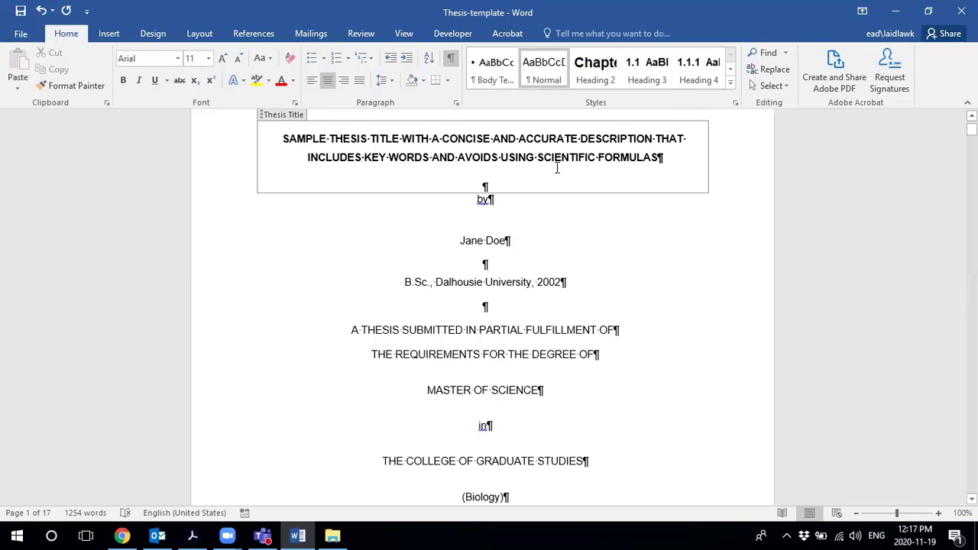
scroll(581, 196, down, 2)
scroll(581, 196, down, 8)
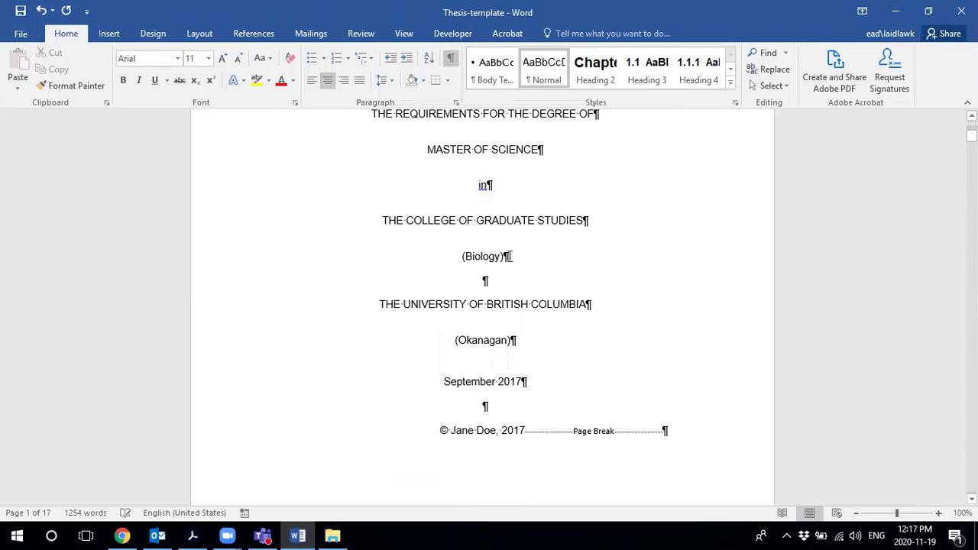
scroll(548, 277, down, 15)
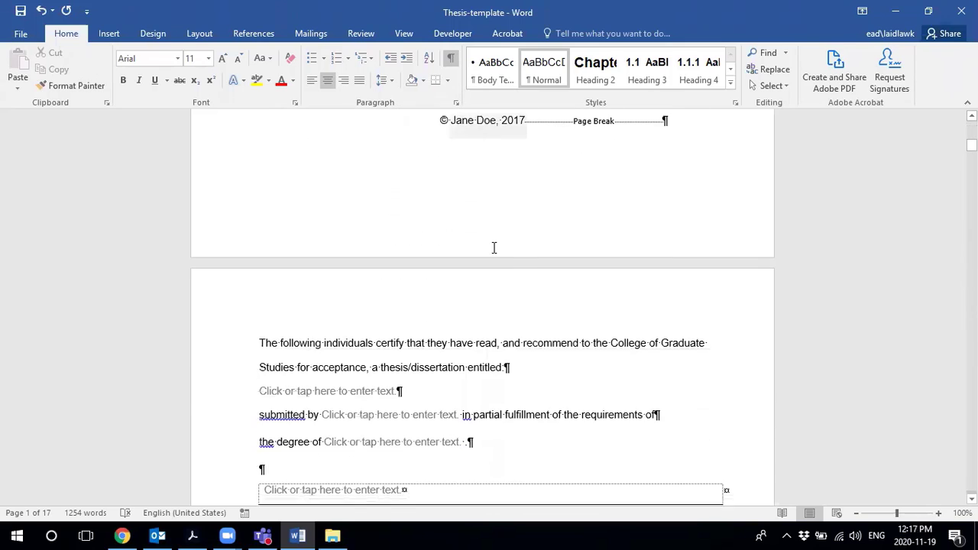
scroll(479, 236, down, 12)
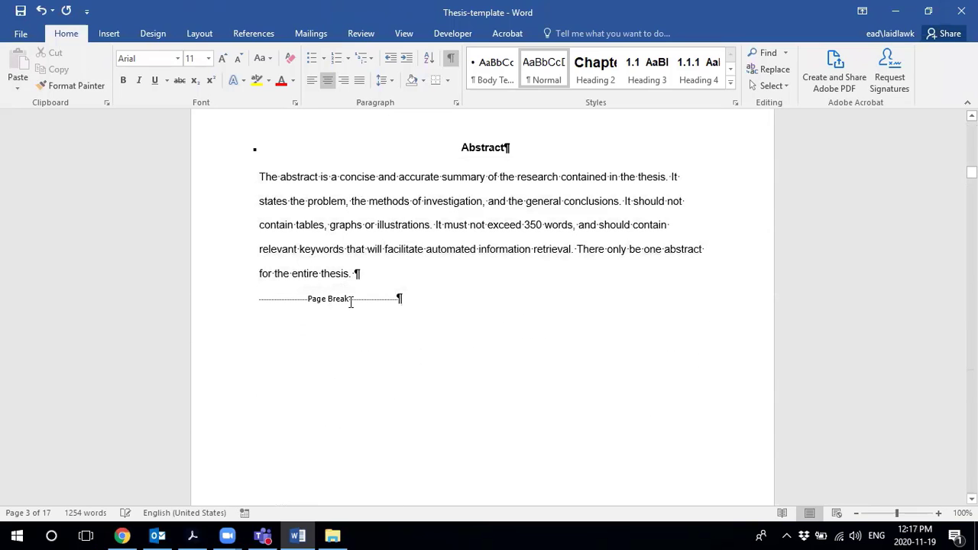
scroll(551, 311, up, 9)
scroll(553, 309, up, 20)
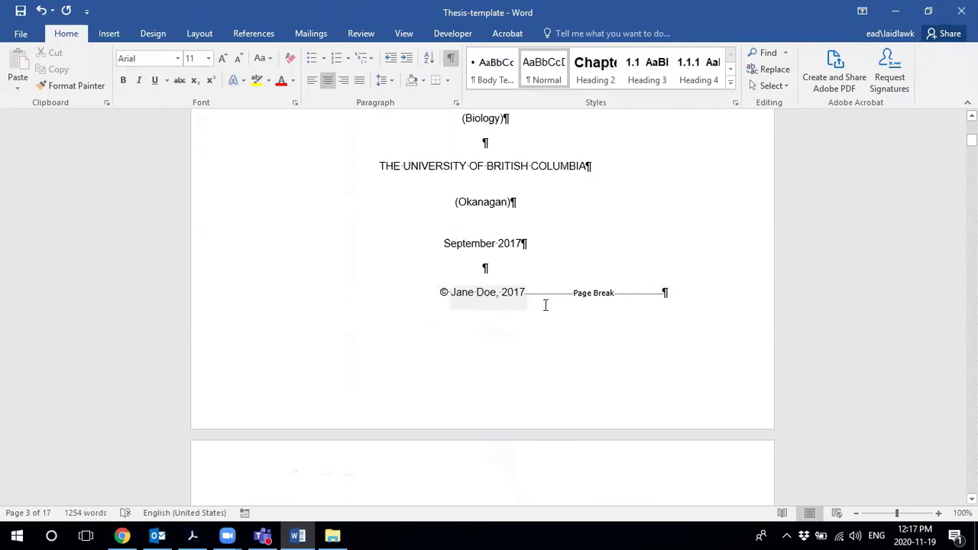
scroll(536, 302, up, 3)
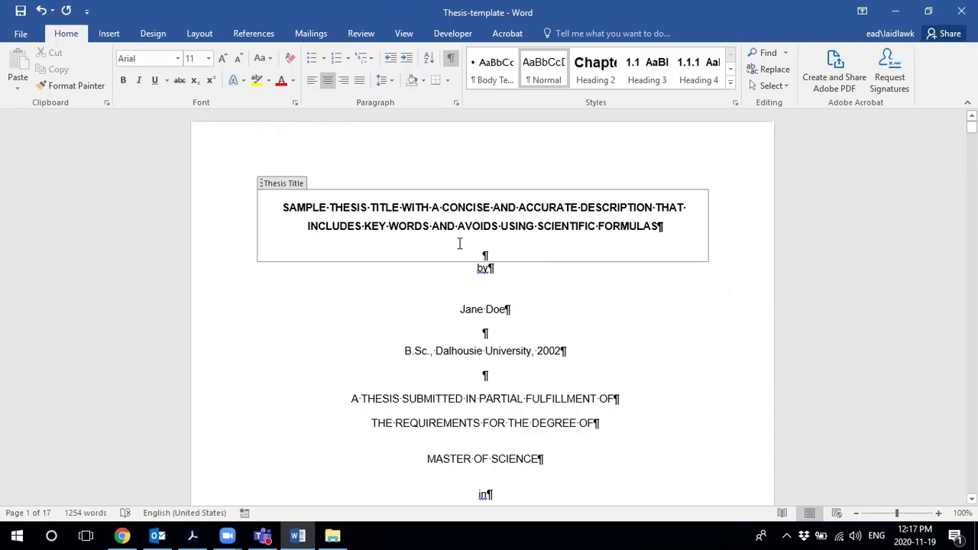
- Enable the Navigation Pane to list headings from Abstract through Chapter 3: Conclusion
click(405, 37)
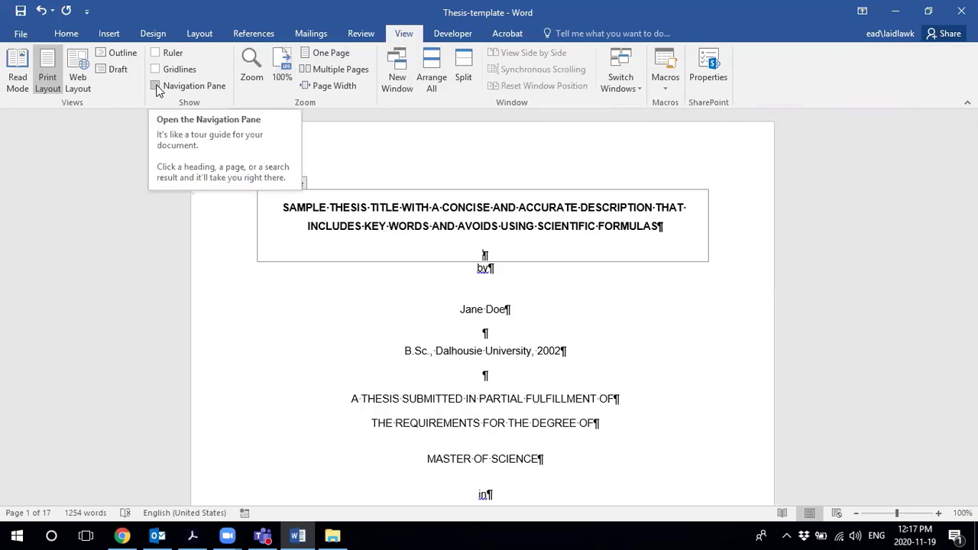
click(157, 85)
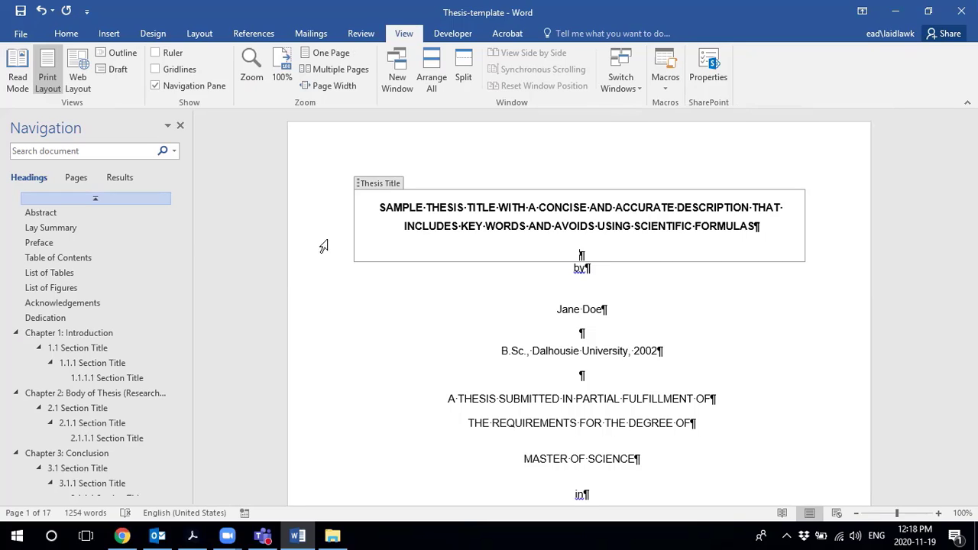
click(80, 306)
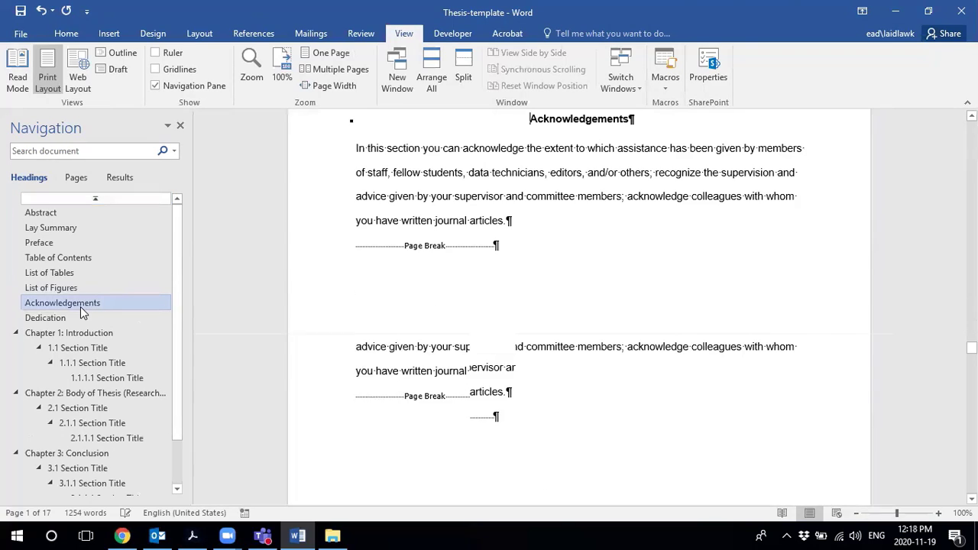
click(54, 213)
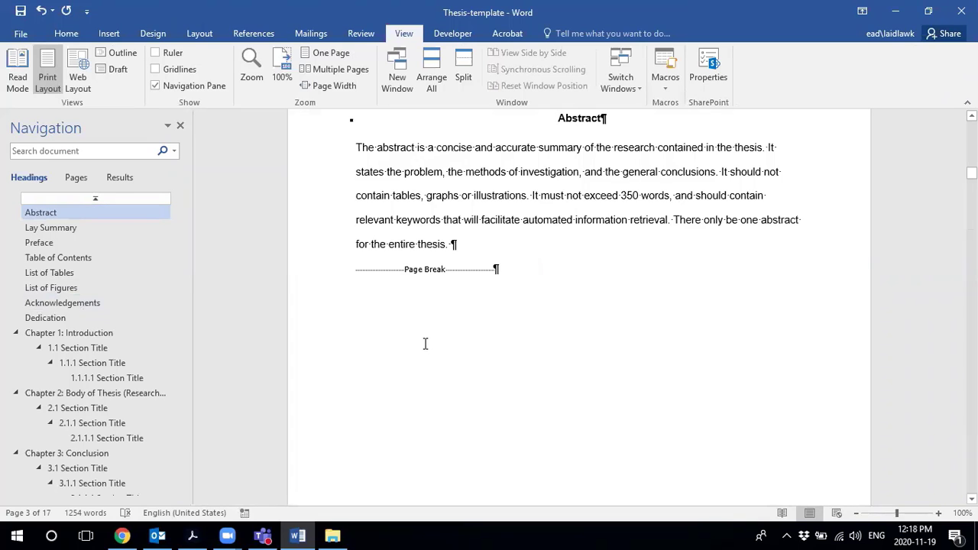
scroll(426, 344, up, 15)
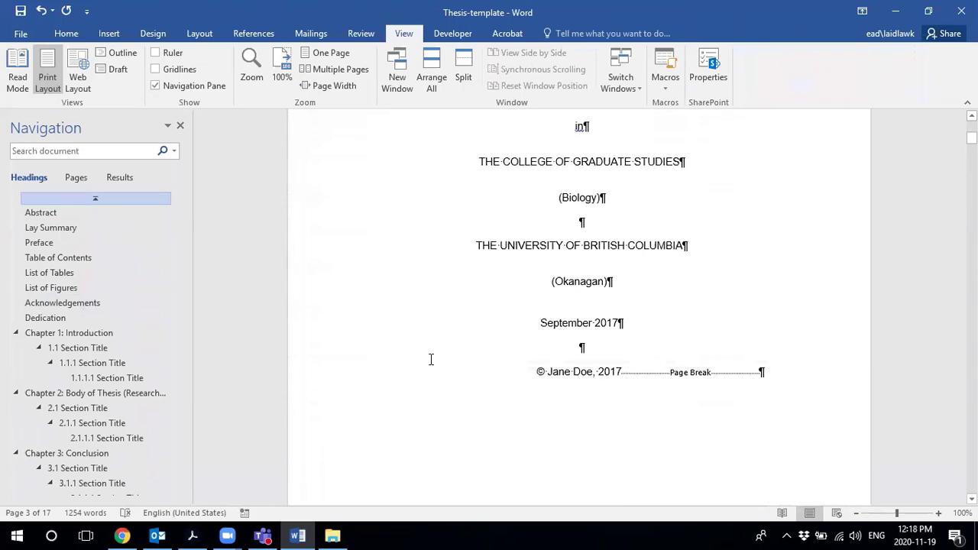
scroll(426, 340, up, 4)
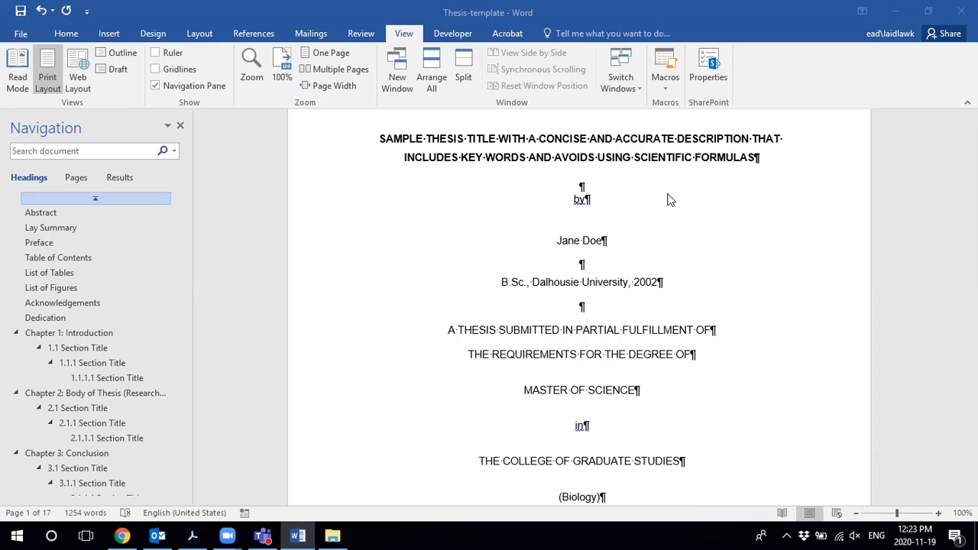
scroll(590, 205, down, 1)
- Replace the sample author name in the title page's Name field with the author's full name
click(592, 207)
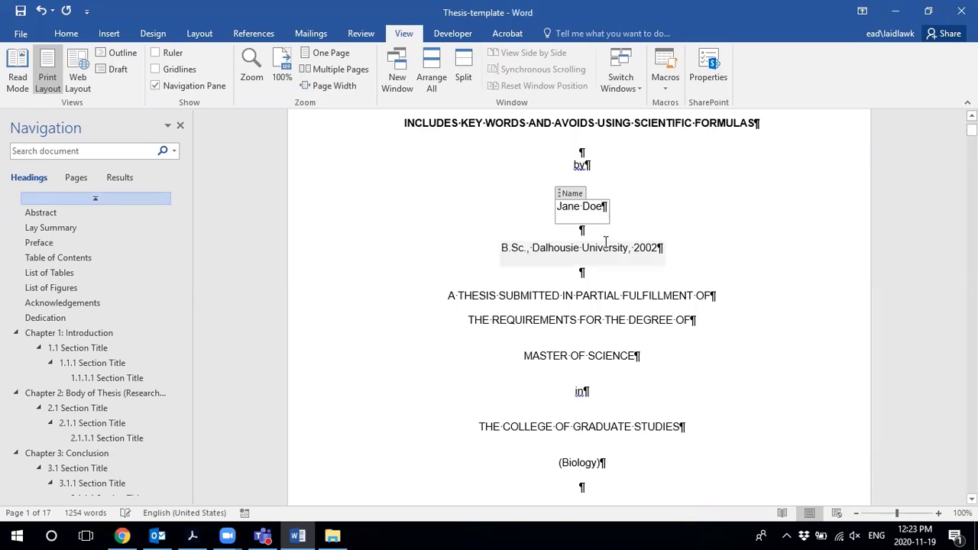
key(Delete)
key(BackSpace)
key(BackSpace)
key(BackSpace)
key(BackSpace)
key(BackSpace)
key(BackSpace)
key(BackSpace)
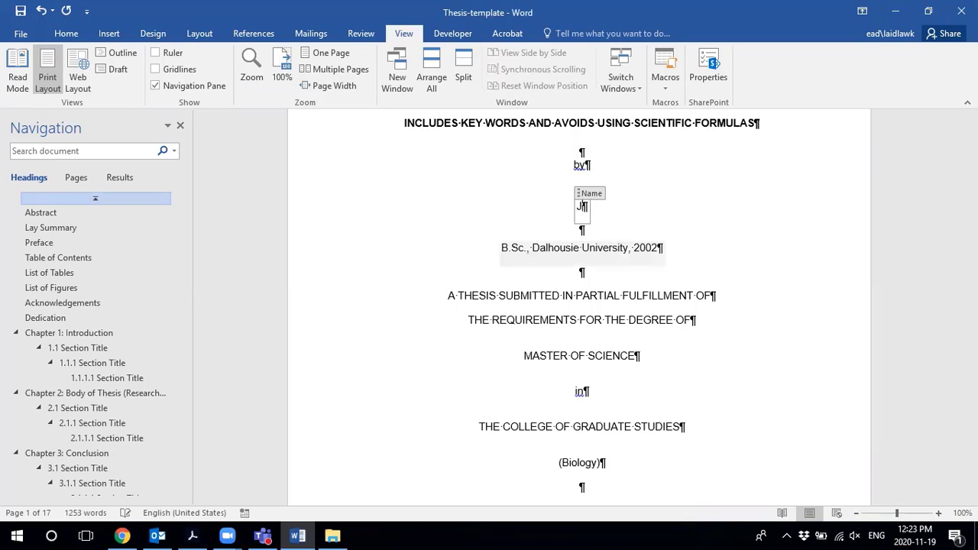
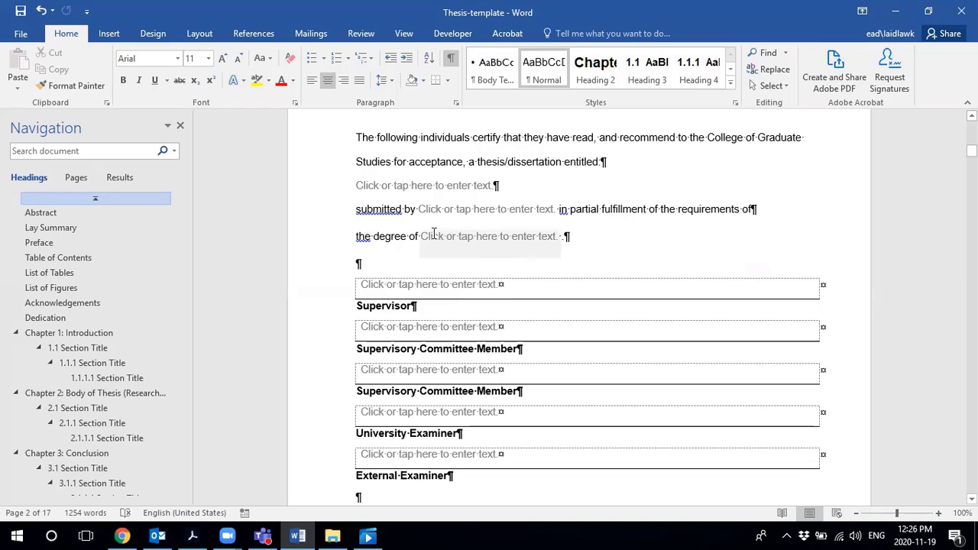
click(471, 214)
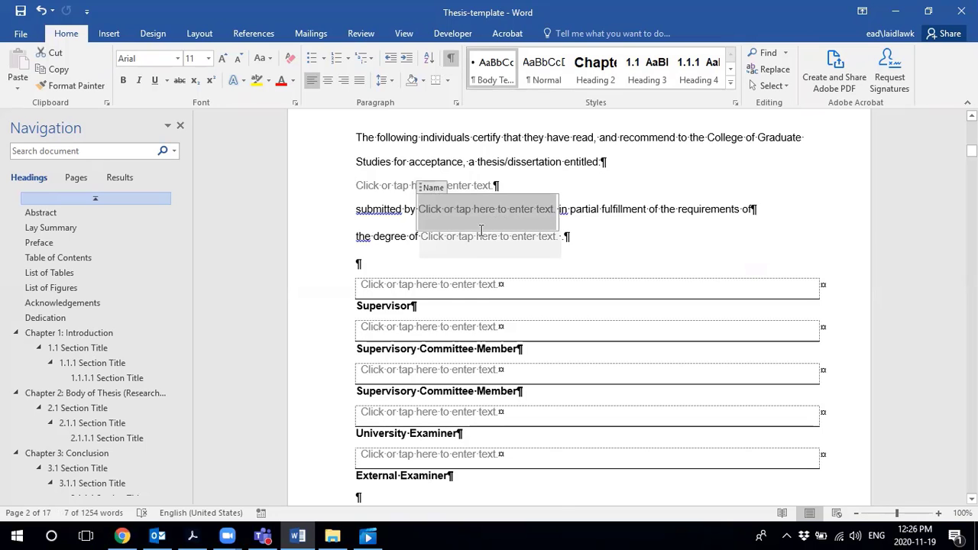
scroll(484, 229, down, 2)
click(402, 216)
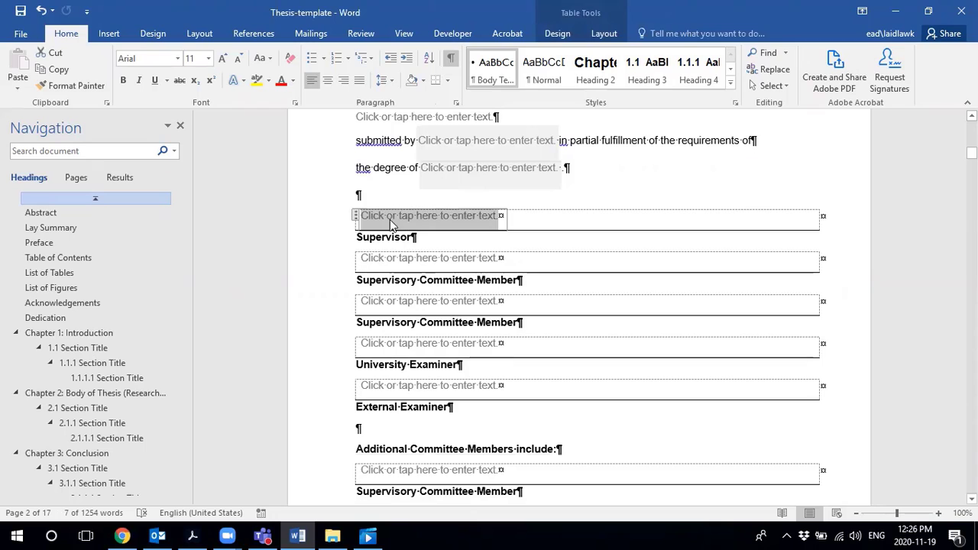
scroll(456, 229, down, 3)
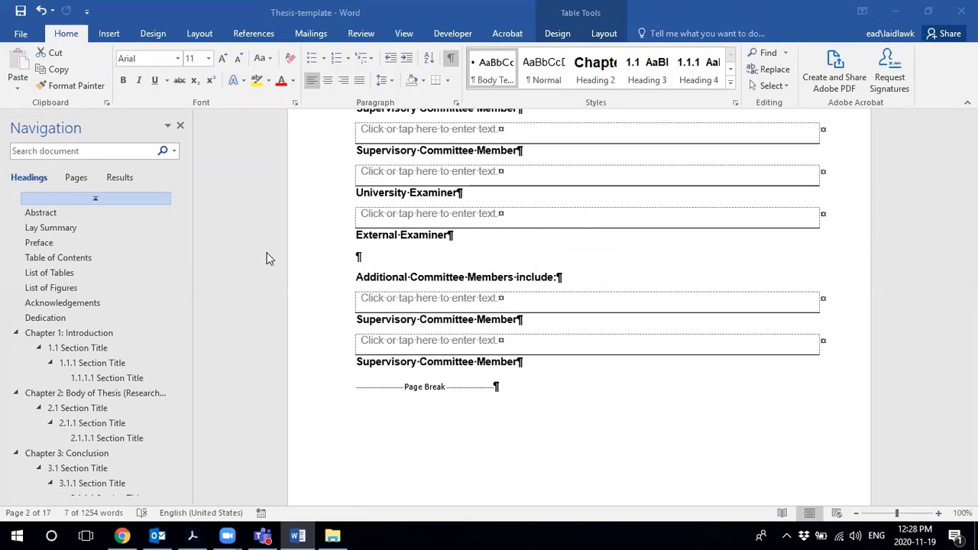
- Jump to the Table of Contents page from the Navigation pane
click(63, 260)
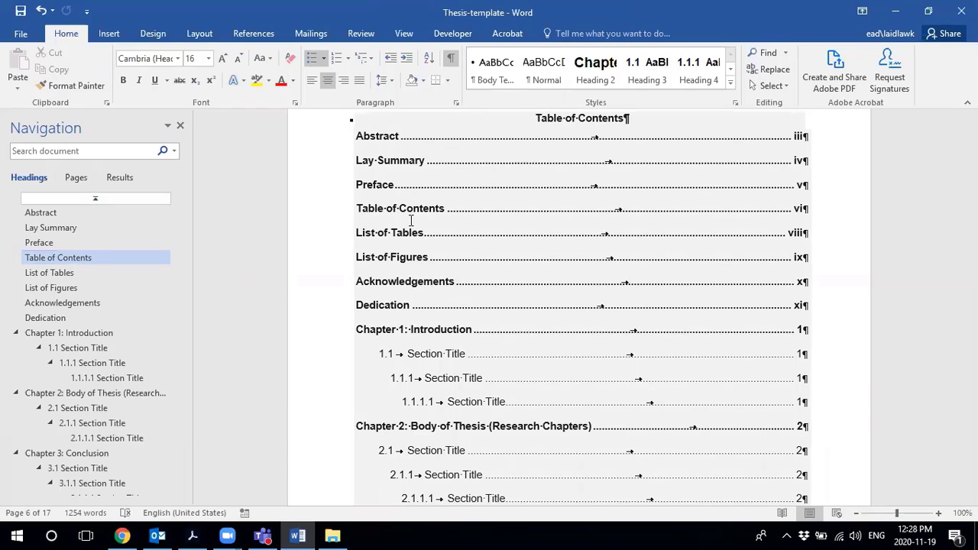
scroll(429, 191, up, 2)
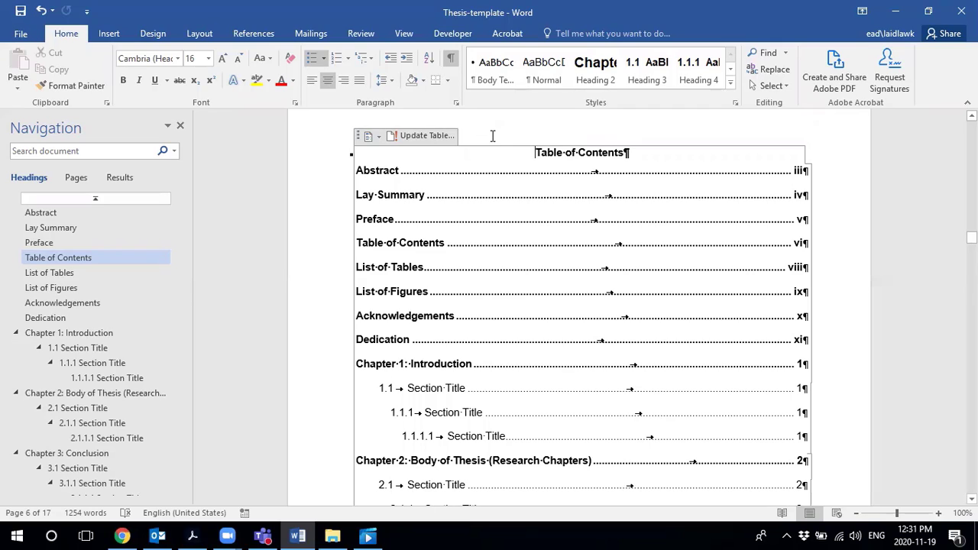
- Update the entire table of contents so List of Tables shows ix and Dedication xii
click(435, 138)
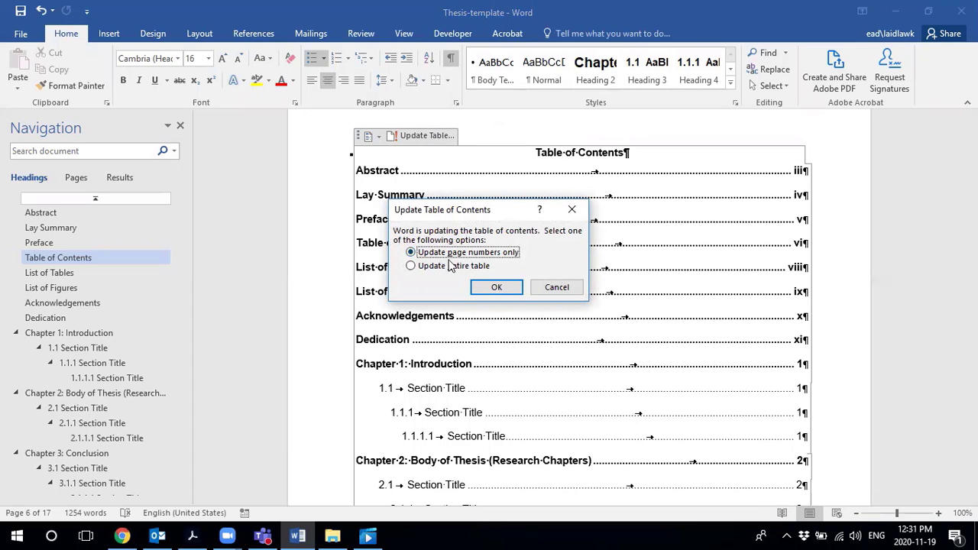
click(412, 268)
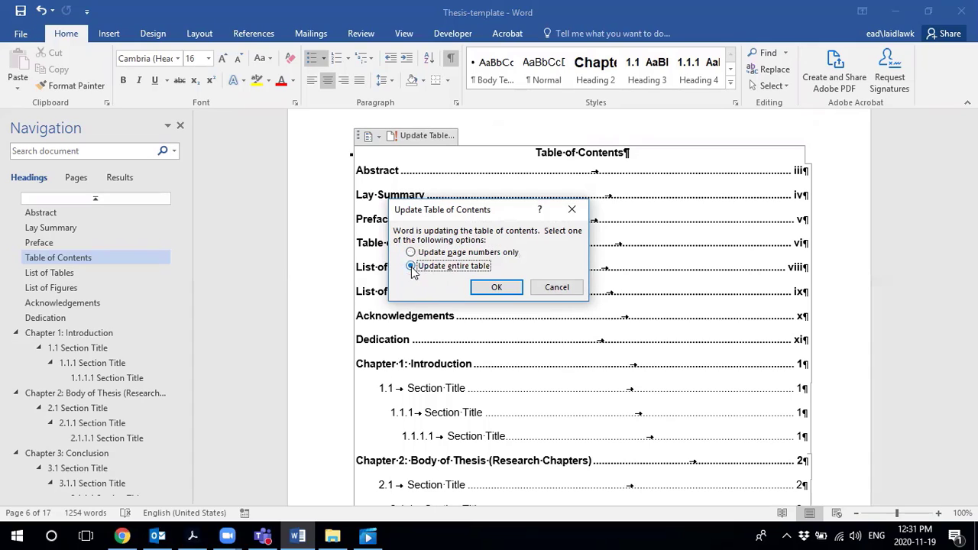
click(493, 289)
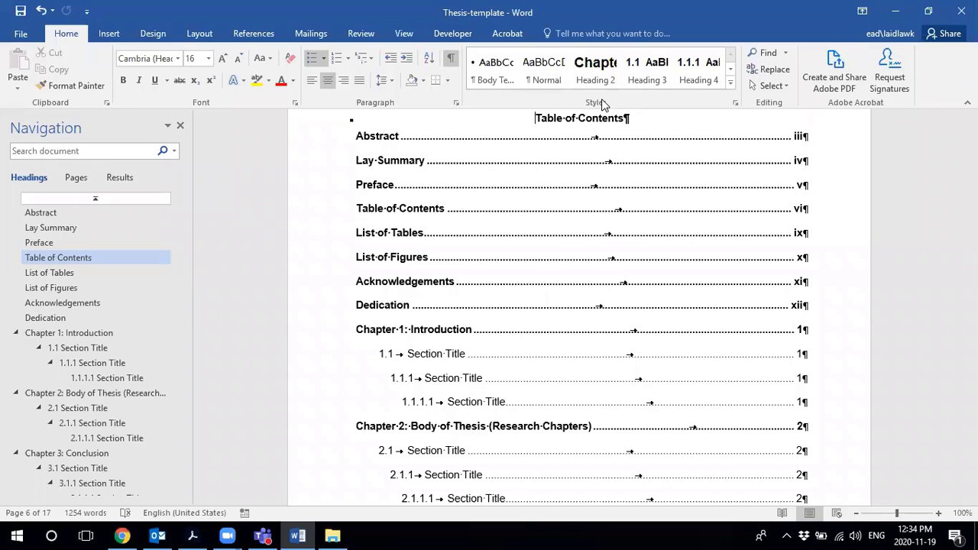
- Expand the Styles gallery, then close it with Esc without applying a style
click(730, 83)
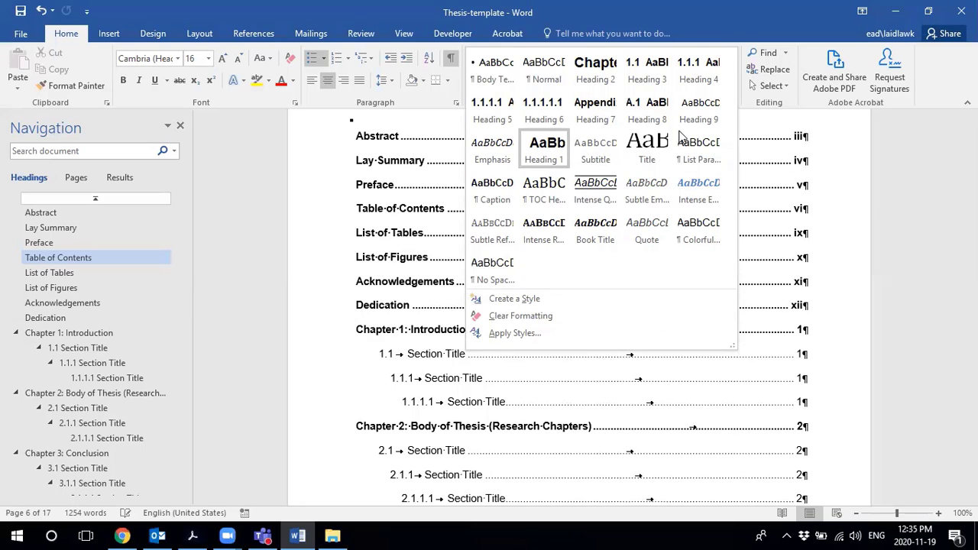
key(Escape)
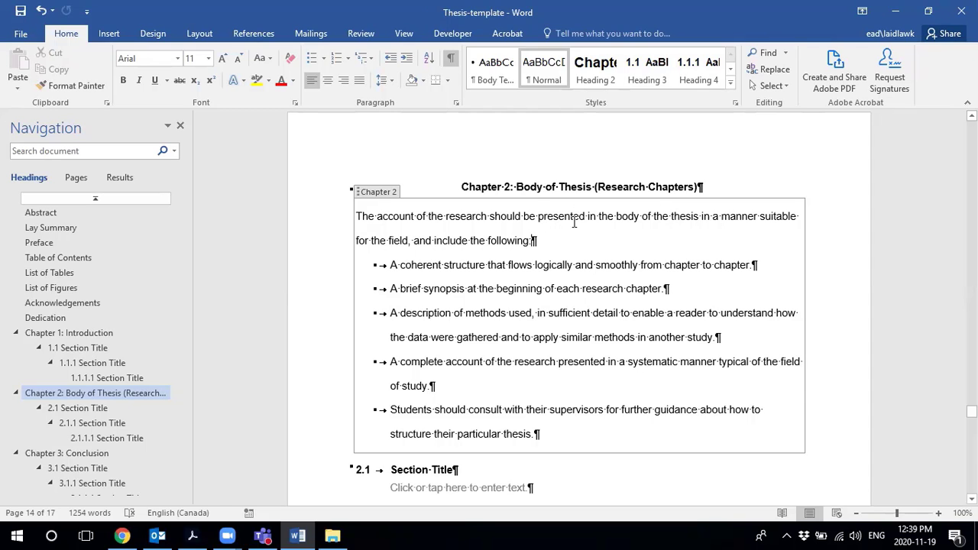
scroll(523, 226, down, 2)
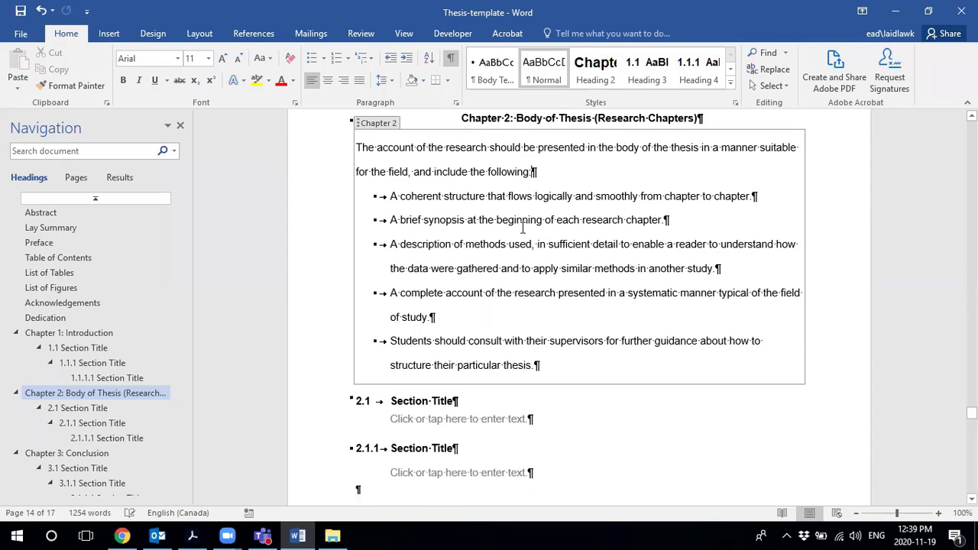
scroll(523, 227, up, 1)
click(475, 153)
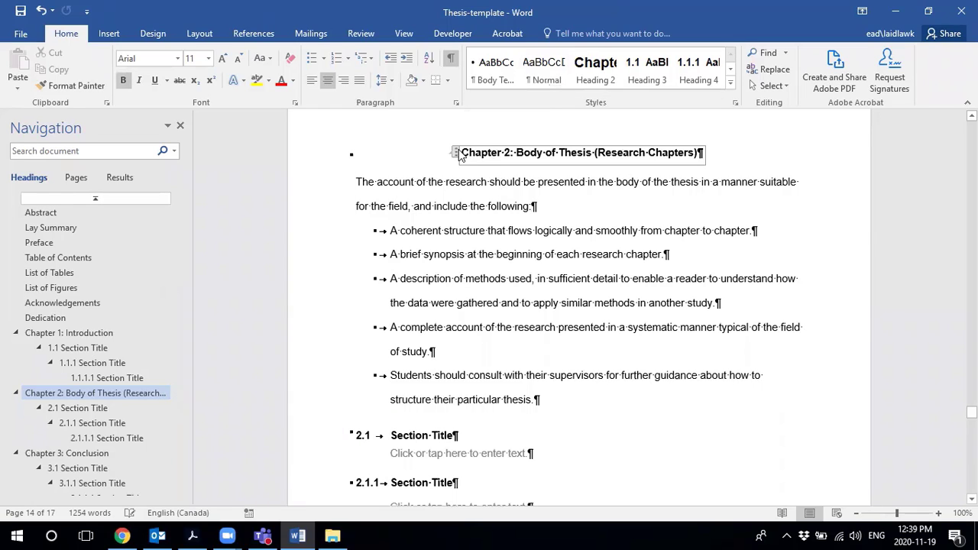
click(457, 153)
click(731, 90)
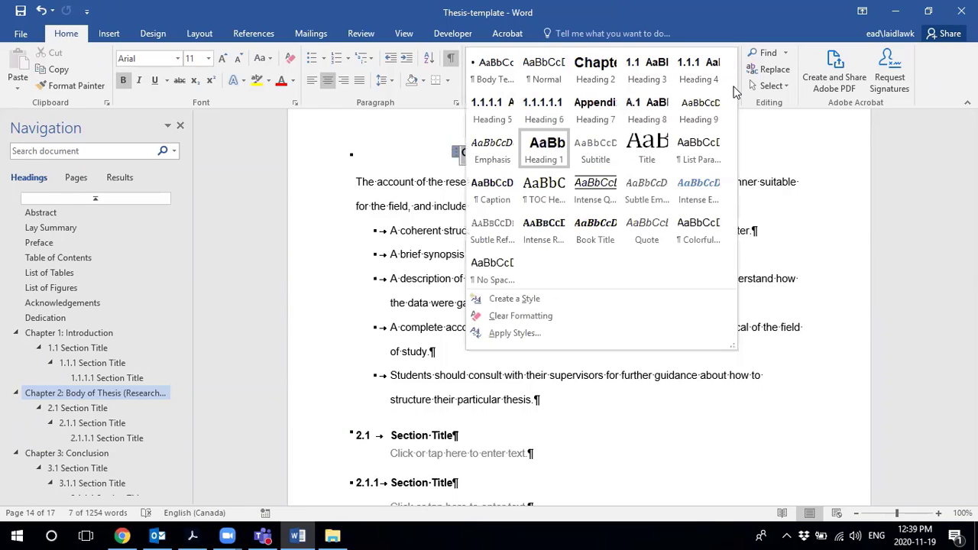
click(444, 217)
scroll(466, 245, down, 3)
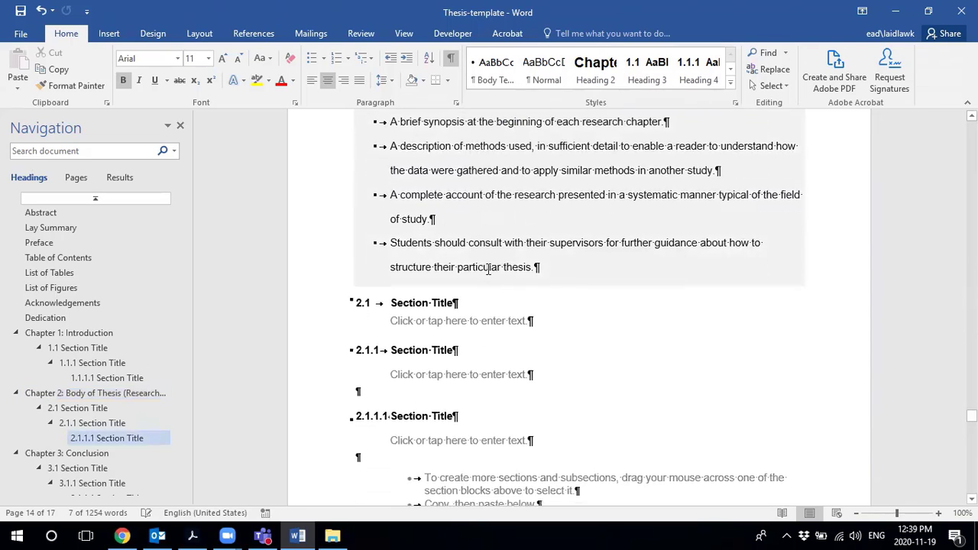
click(359, 298)
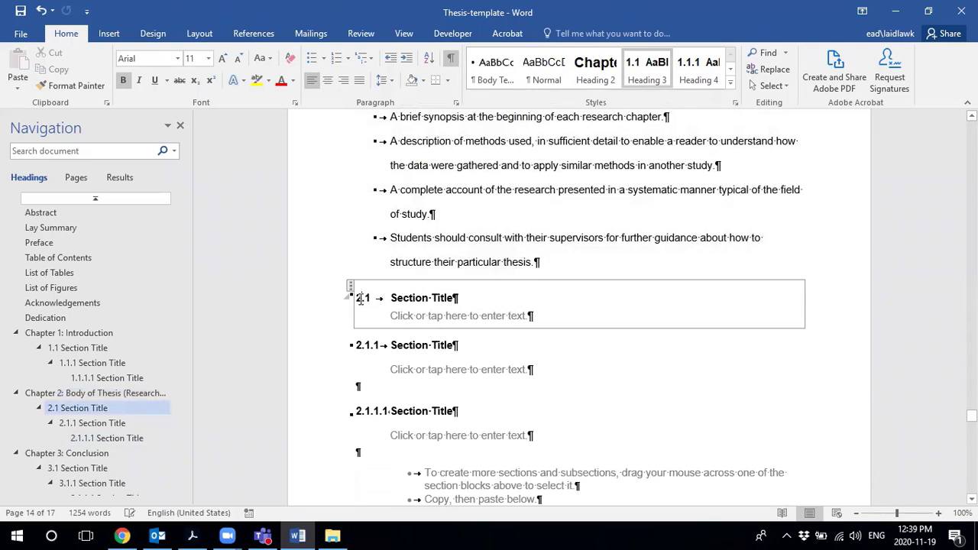
click(350, 286)
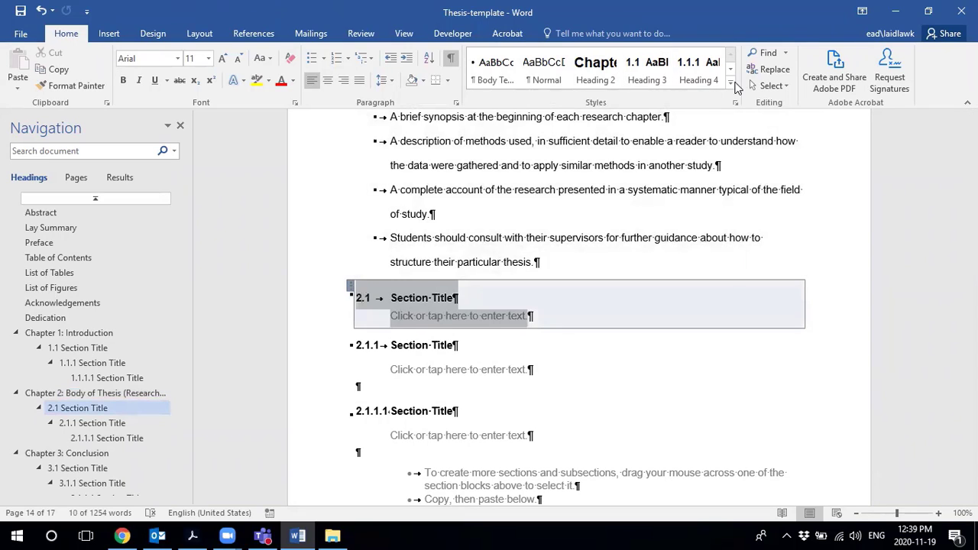
click(733, 84)
click(390, 300)
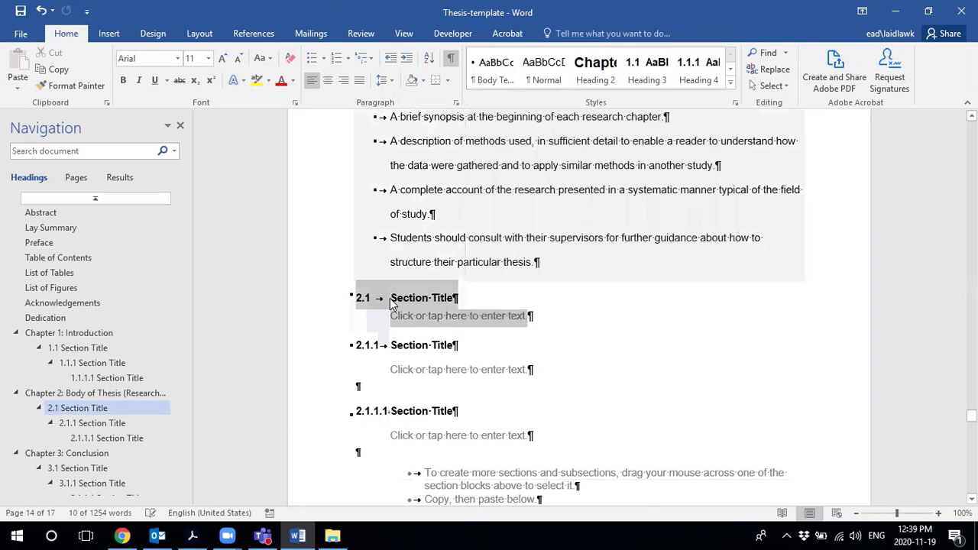
click(391, 300)
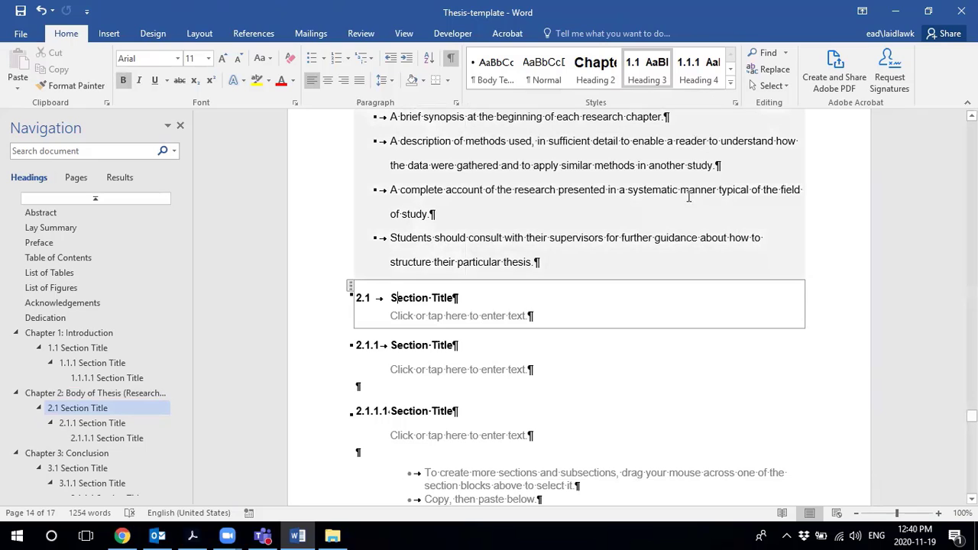
click(380, 345)
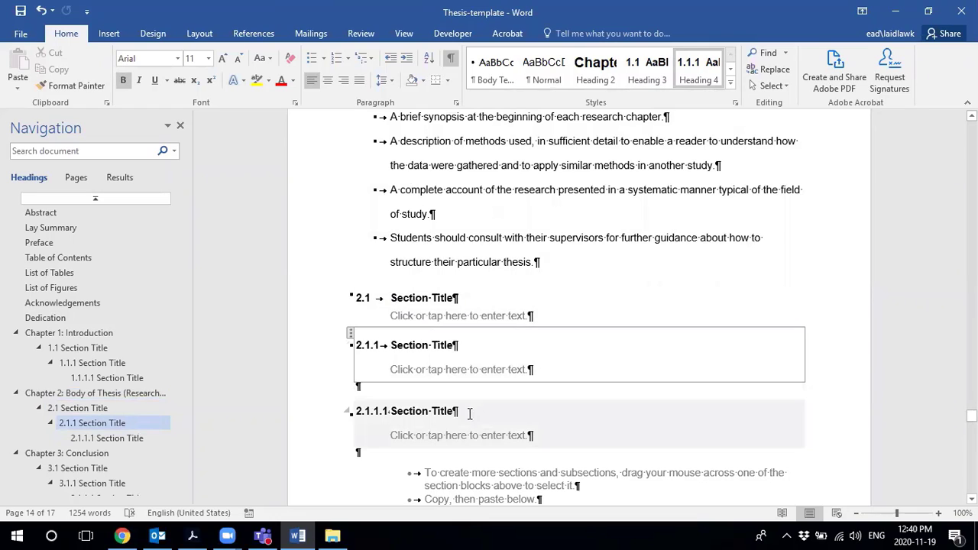
click(392, 413)
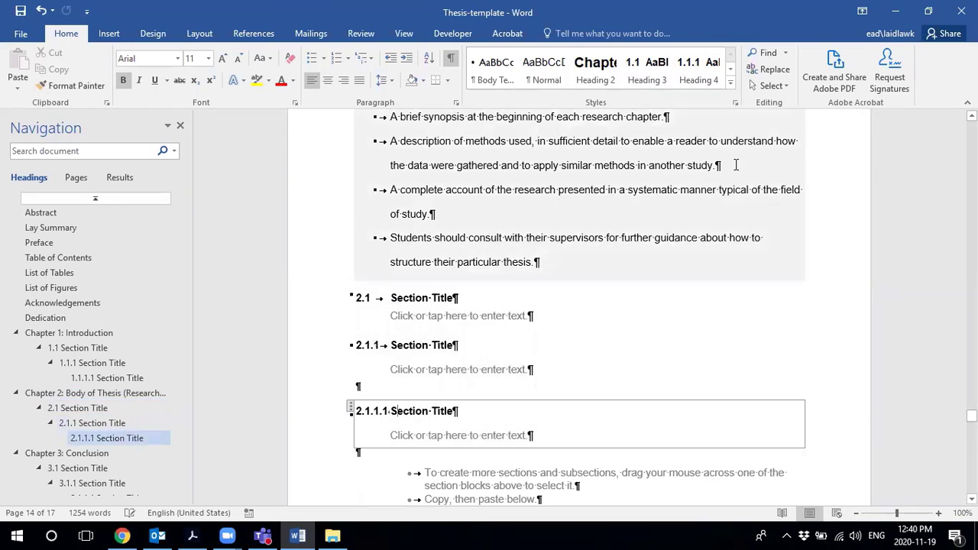
click(730, 86)
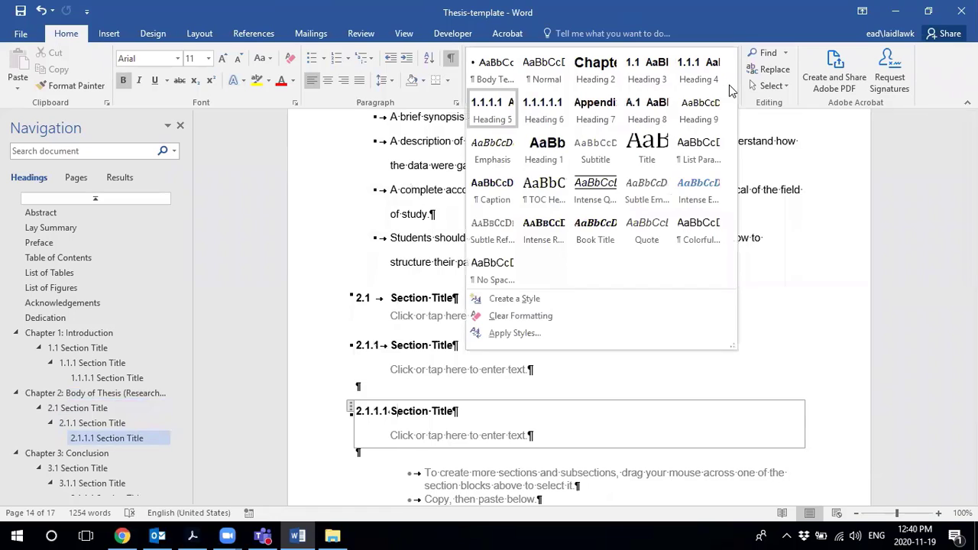
click(407, 238)
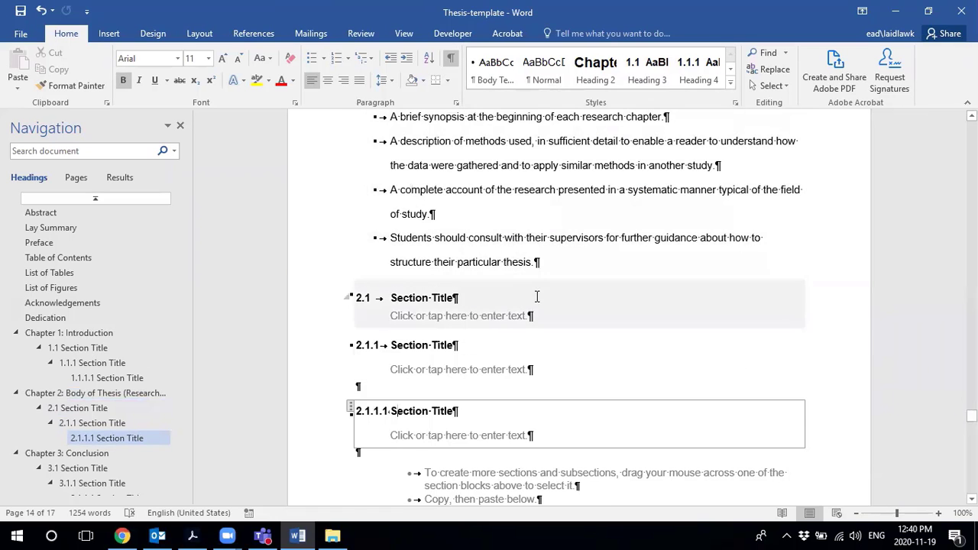
scroll(539, 298, up, 5)
scroll(548, 308, down, 4)
scroll(548, 308, down, 6)
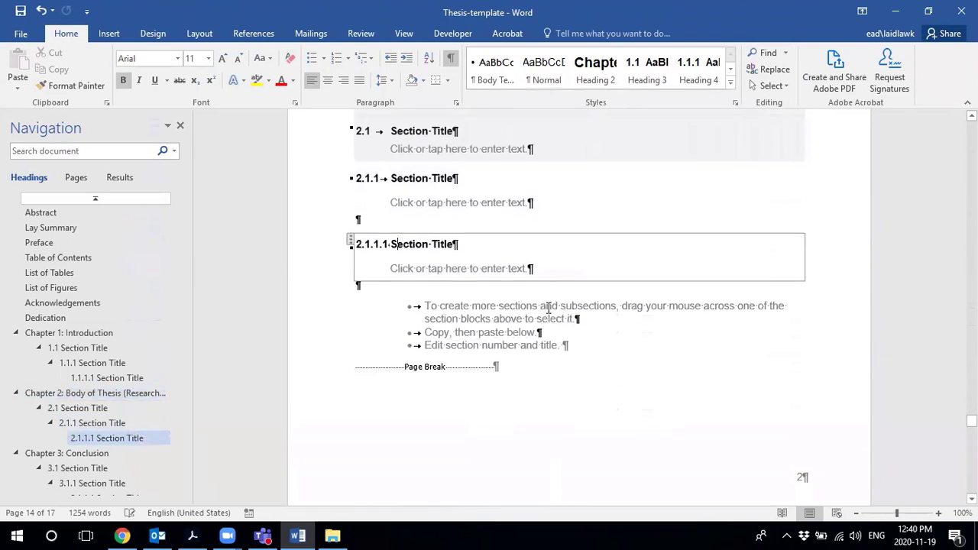
click(543, 329)
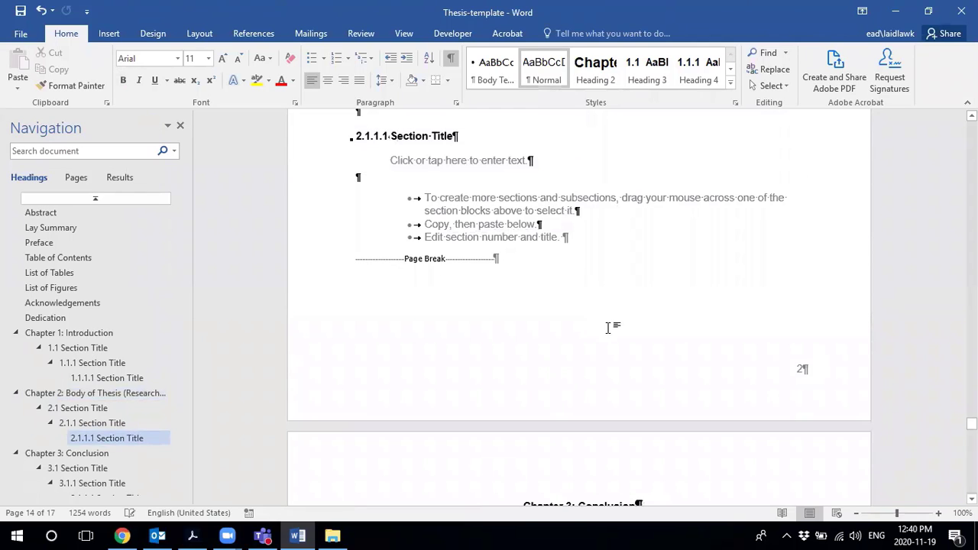
scroll(610, 327, down, 3)
scroll(500, 256, down, 3)
scroll(509, 266, up, 7)
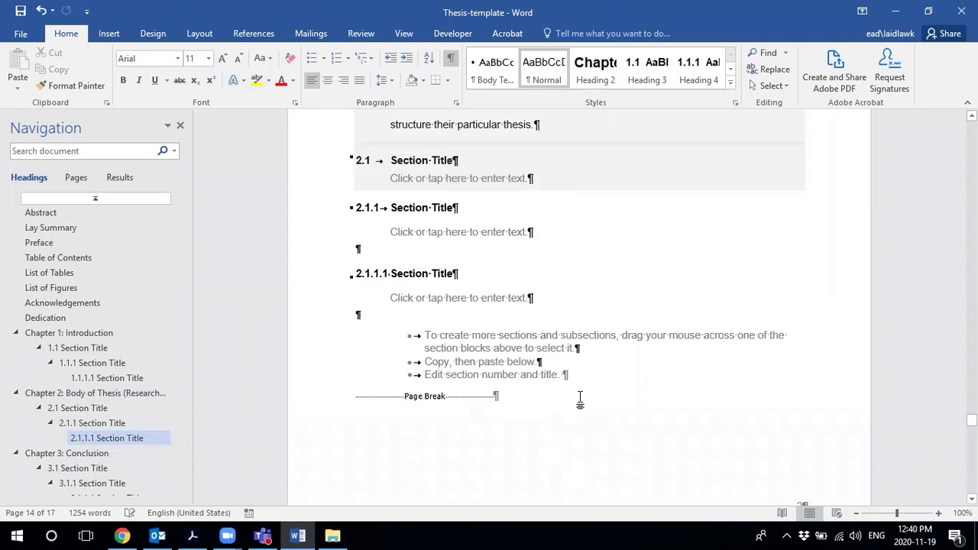
key(Return)
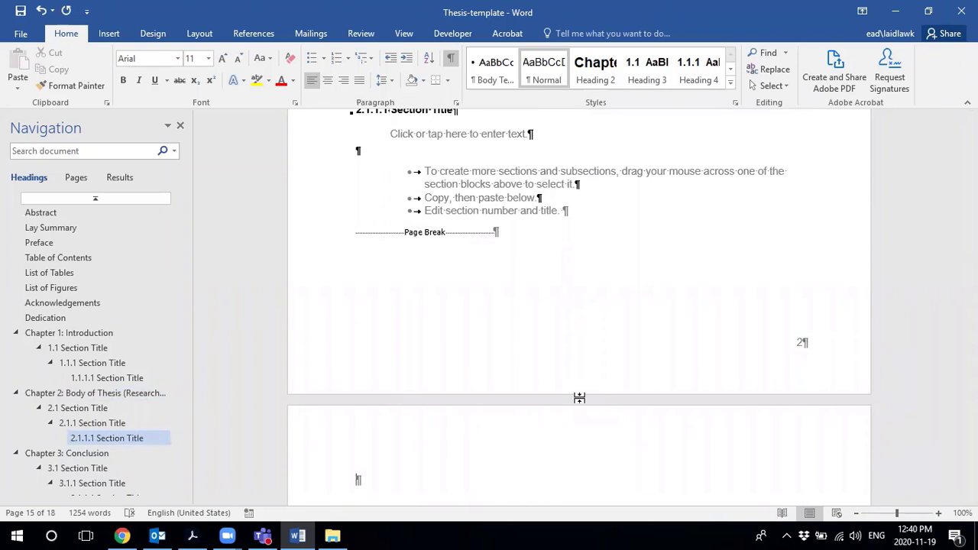
text(Evergreen)
scroll(498, 393, down, 5)
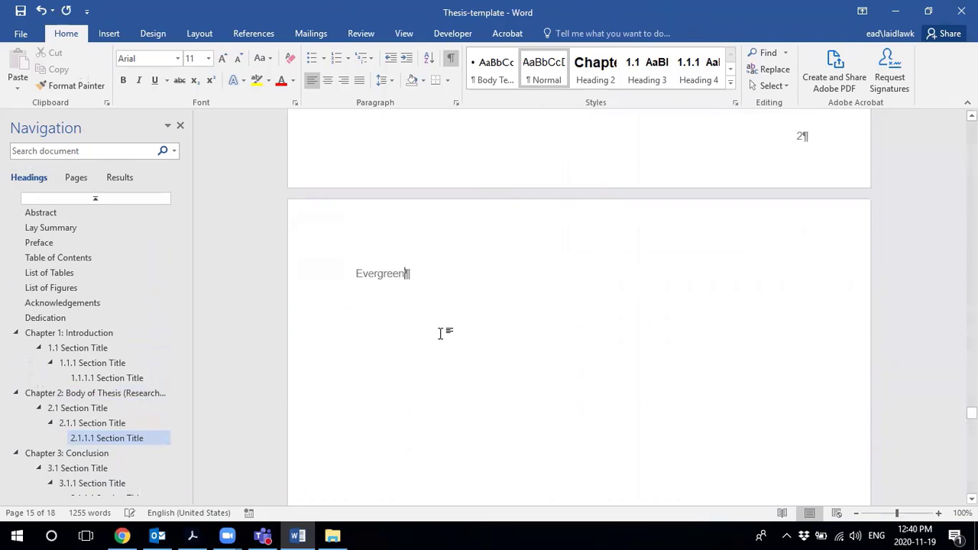
drag(411, 275, 339, 267)
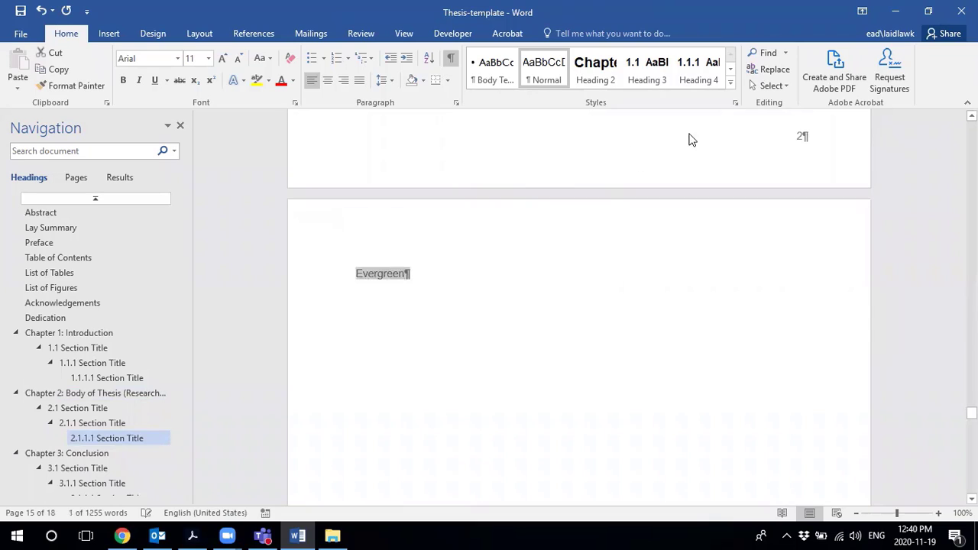
click(731, 81)
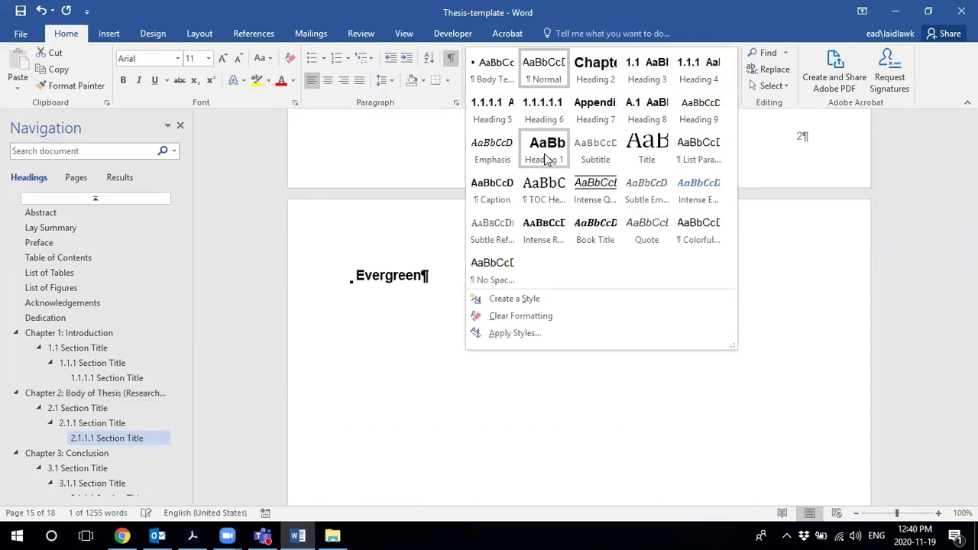
click(647, 70)
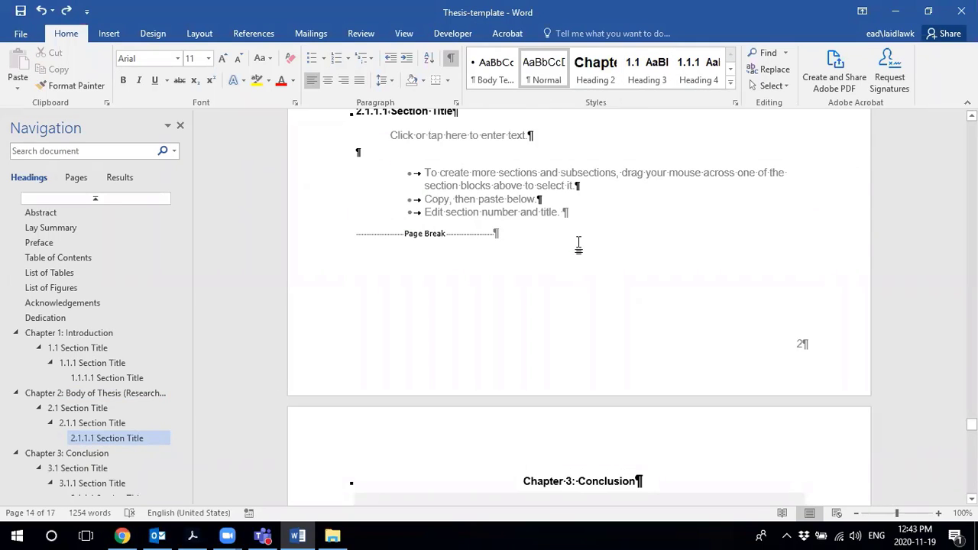
key(Return)
- On the blank page after Chapter 2, apply Heading 3 and type 'Evergreen'
scroll(482, 361, down, 1)
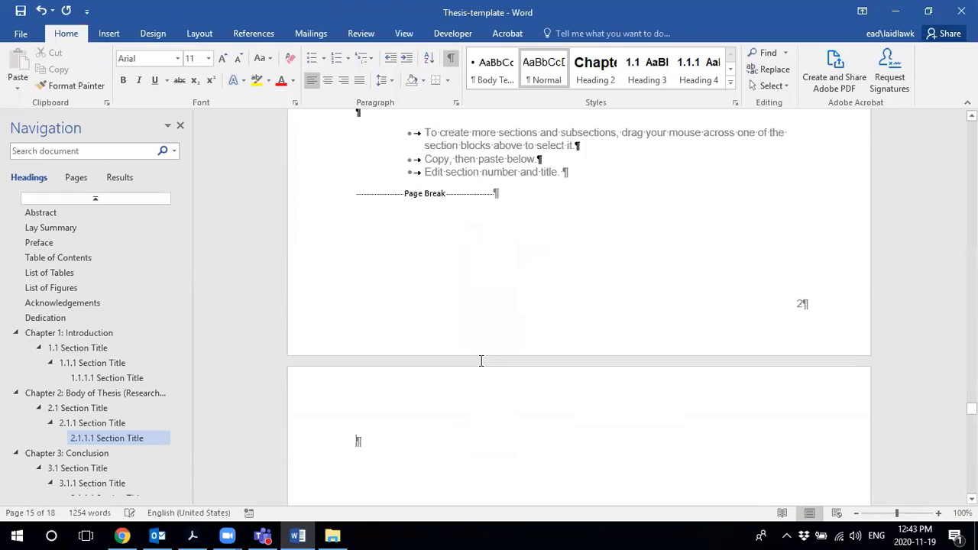
scroll(482, 360, down, 2)
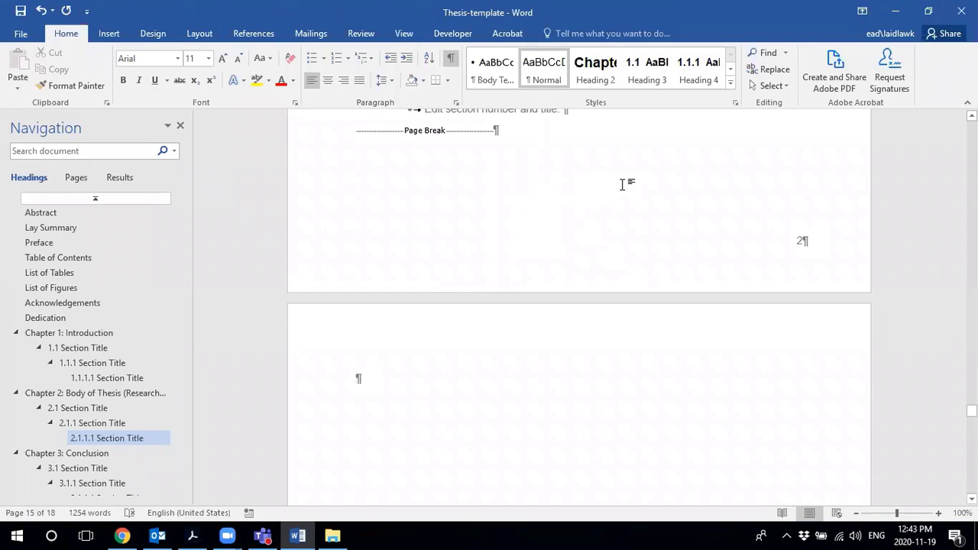
click(648, 69)
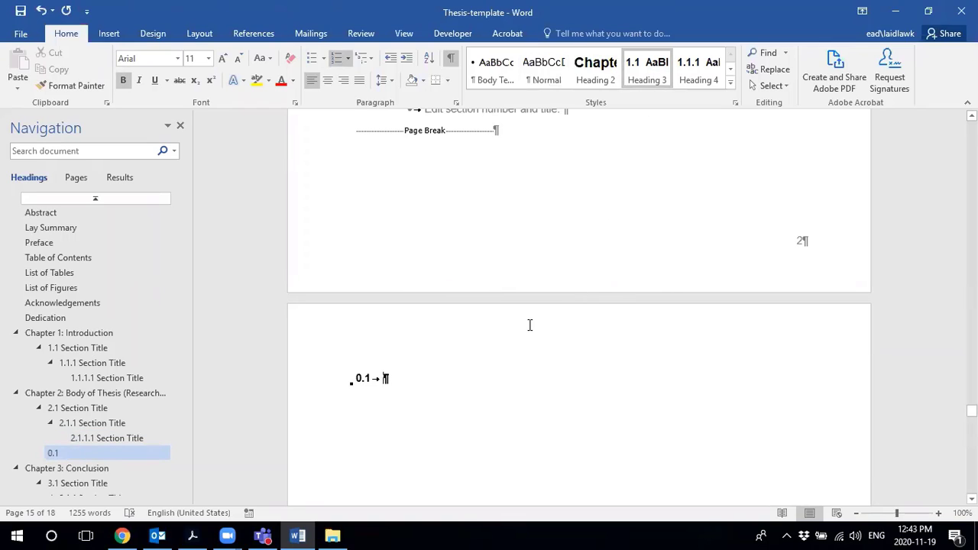
text(Evergree)
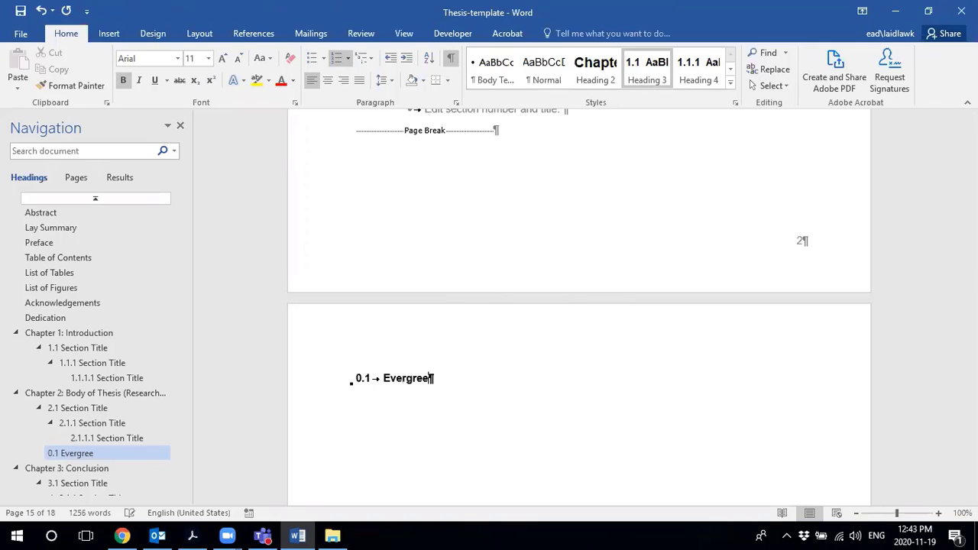
text(n)
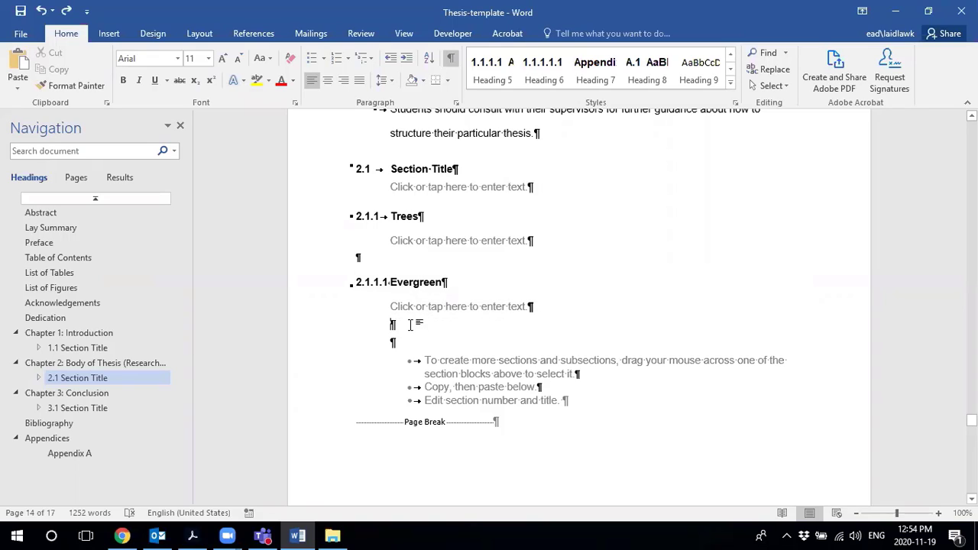
- Copy the 2.1.1.1 Evergreen section block and paste it on the empty line below
click(390, 281)
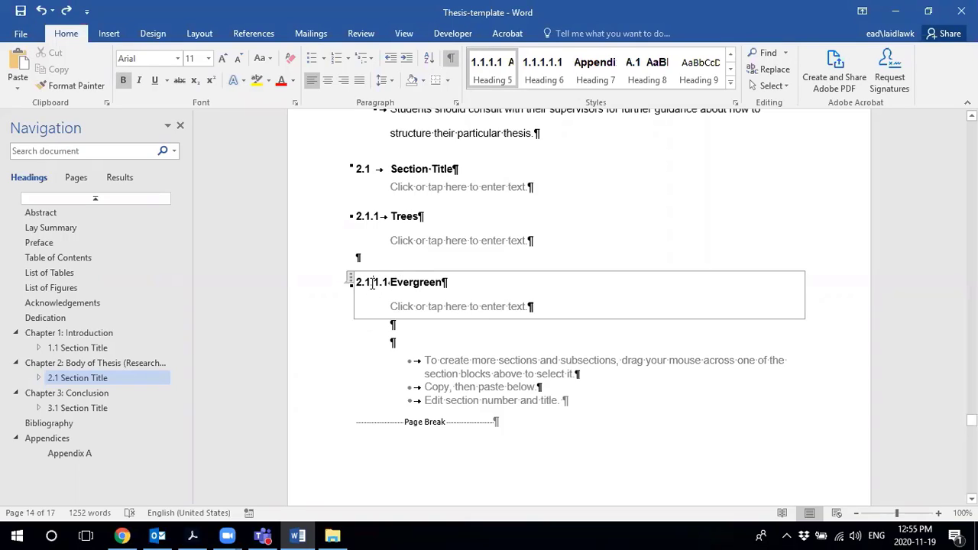
click(372, 283)
click(351, 280)
key(ctrl+c)
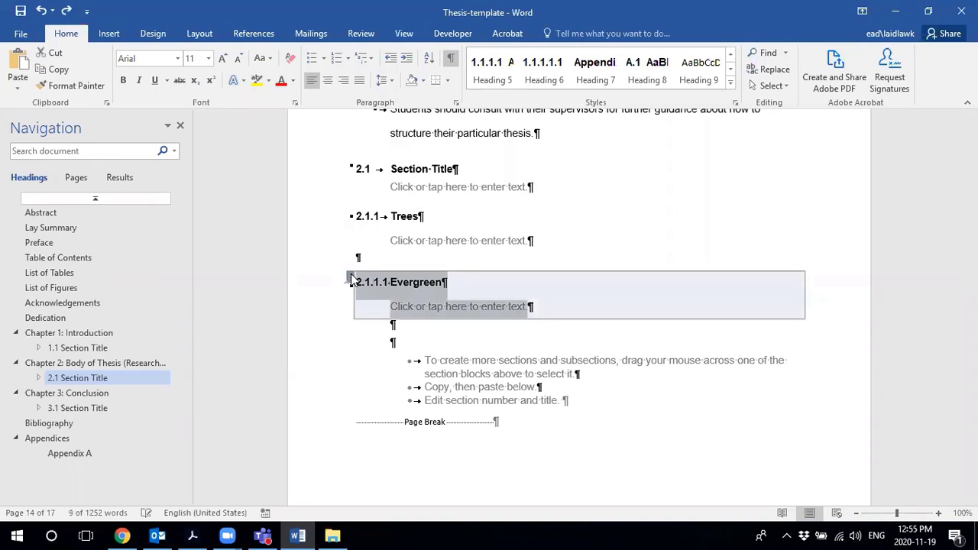
click(414, 340)
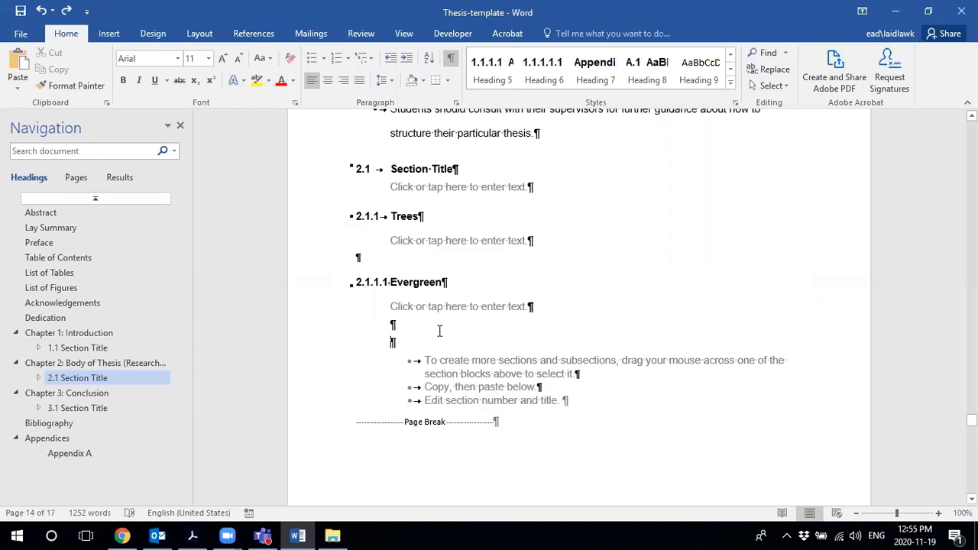
key(ctrl+v)
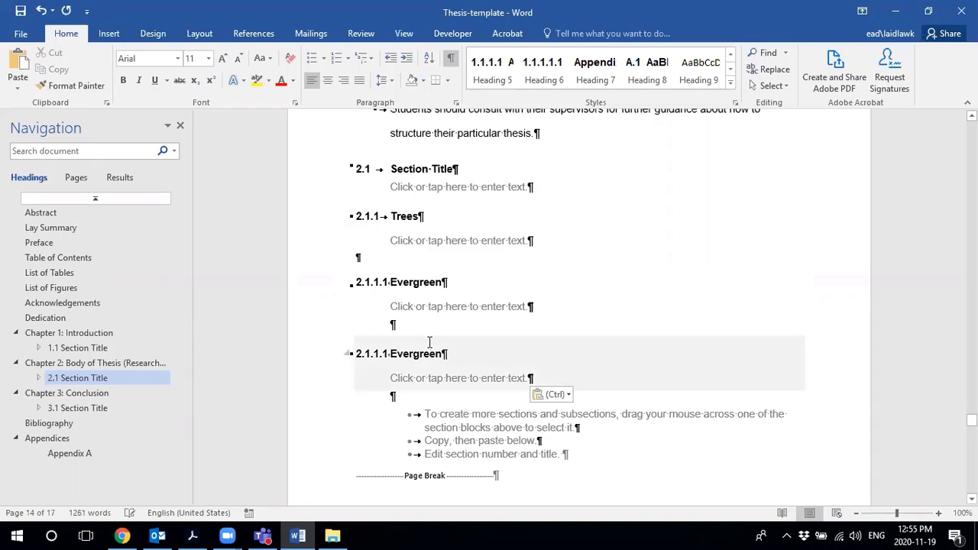
- Renumber the pasted heading to 2.1.1.2 and retitle it 'Pine'
click(386, 354)
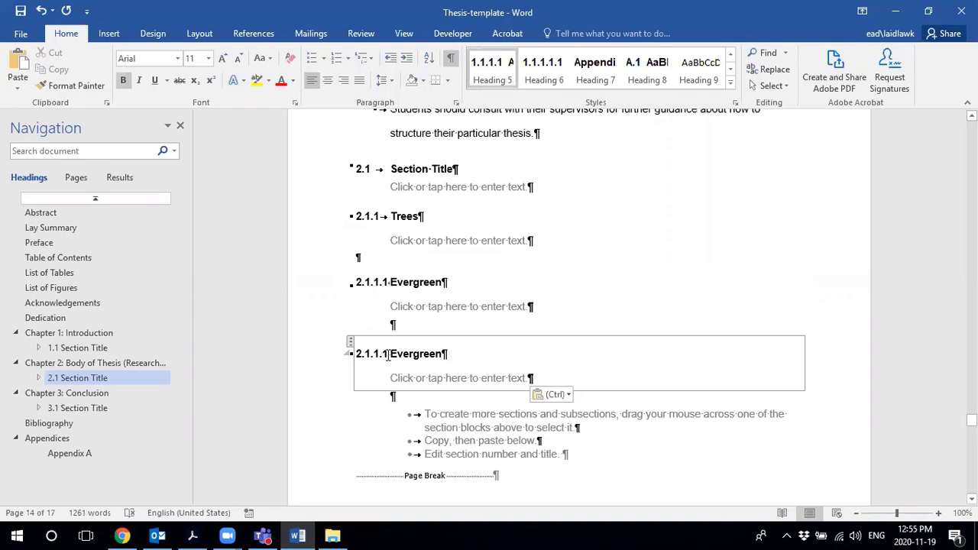
key(BackSpace)
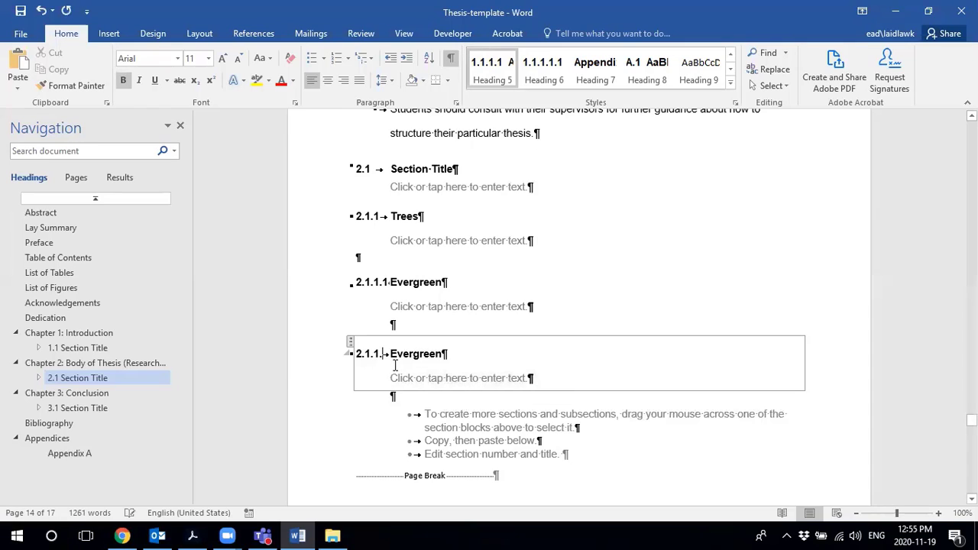
text(2)
click(445, 354)
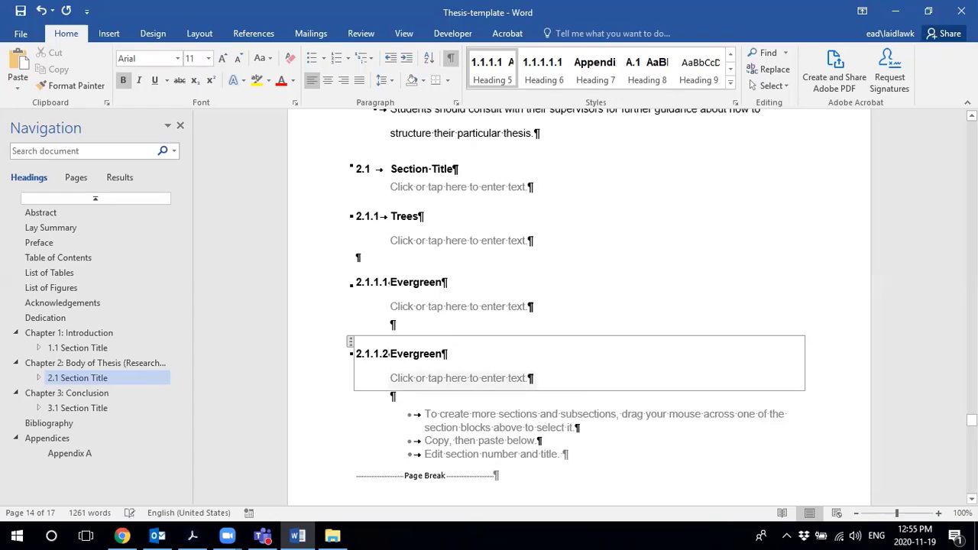
key(BackSpace)
key(BackSpace)
key(BackSpace)
key(BackSpace)
key(BackSpace)
key(BackSpace)
key(BackSpace)
key(BackSpace)
key(BackSpace)
key(BackSpace)
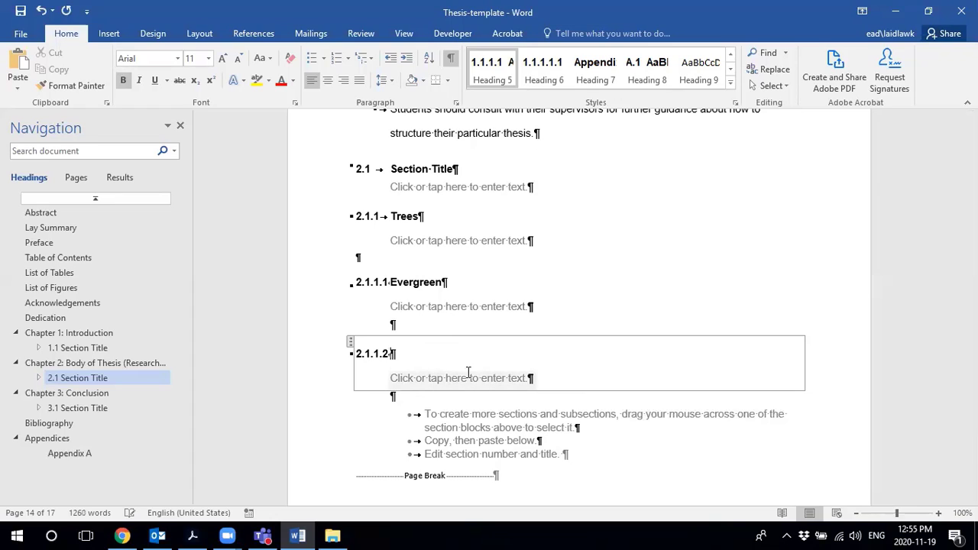
text(Pine)
- Refresh the contents to show Trees and Evergreen, then jump through Abstract, Lay Summary, Preface to List of Tables
click(565, 313)
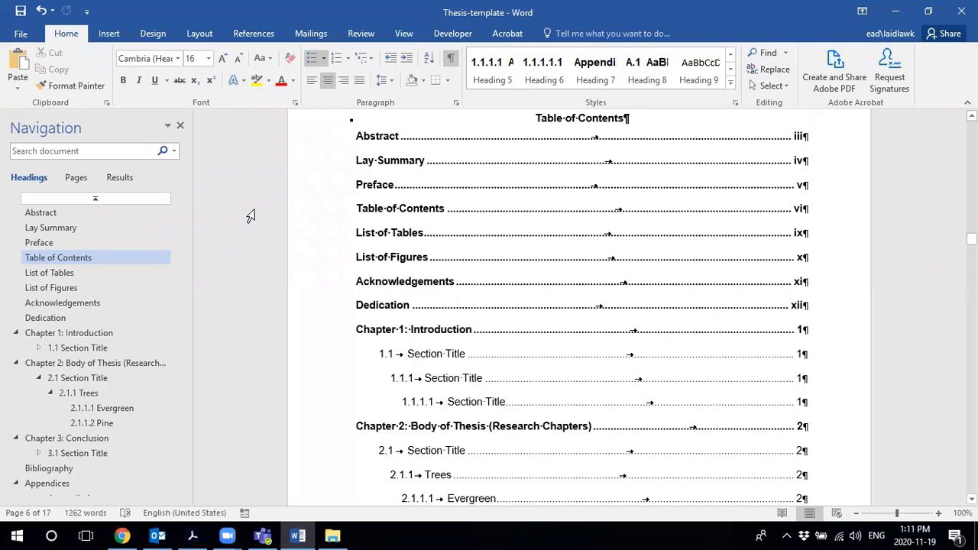
click(42, 213)
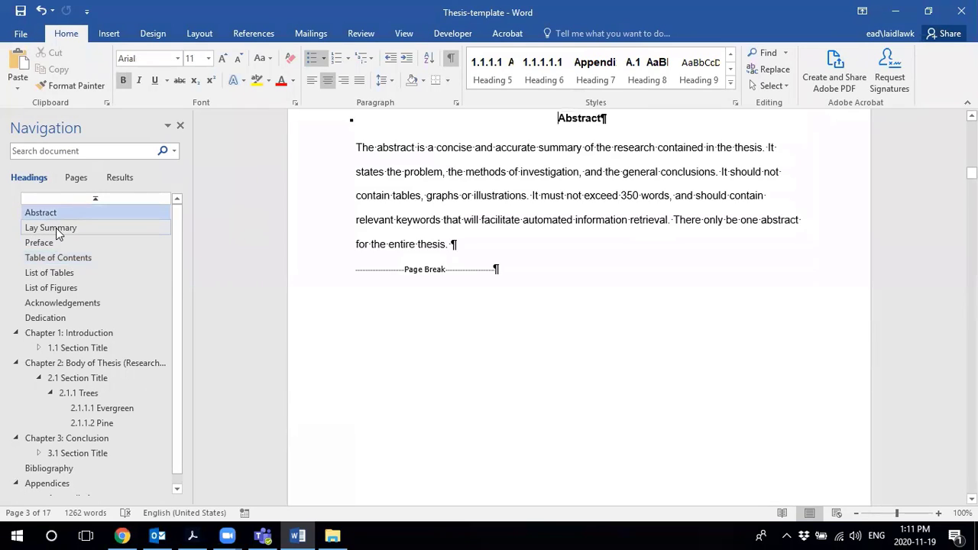
click(59, 231)
click(55, 245)
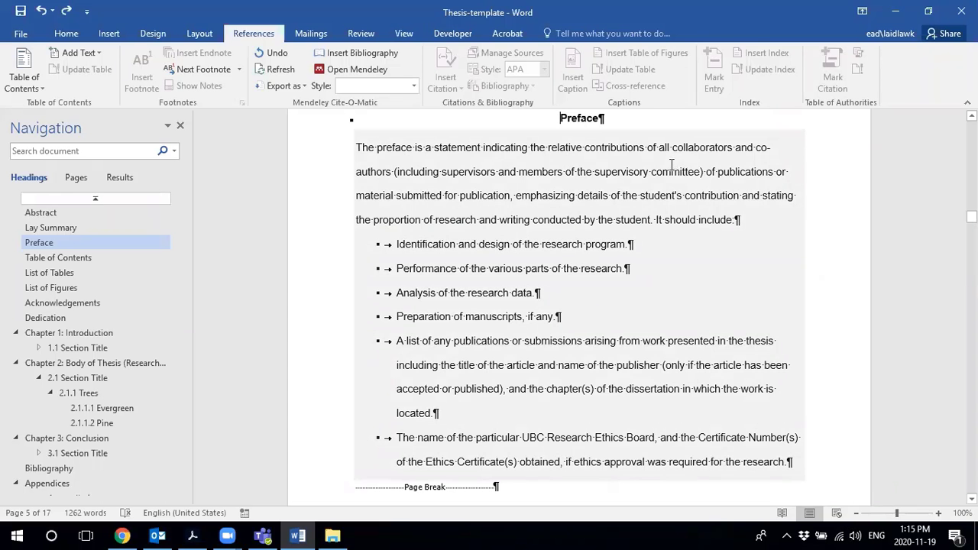
click(66, 276)
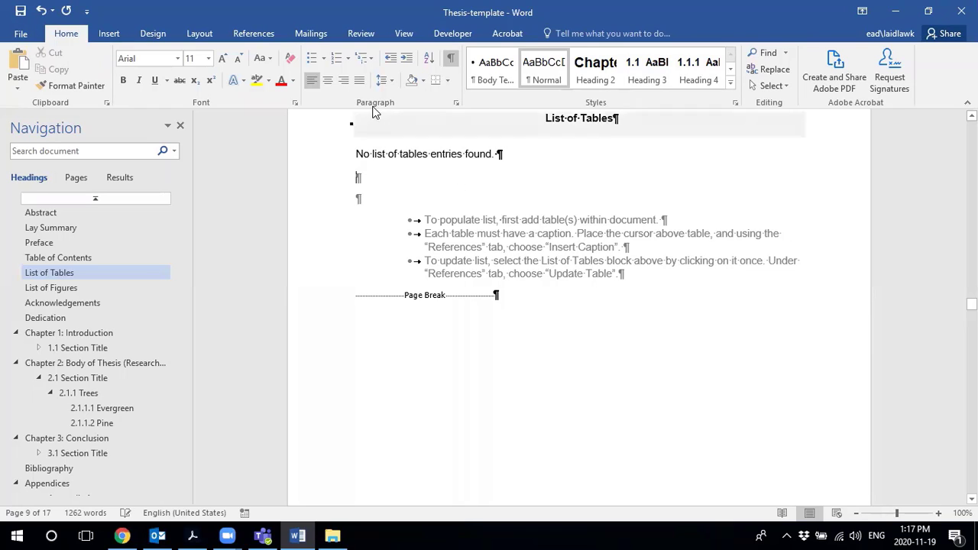
- Insert a 'Table 1' caption using the Table label below the List of Tables placeholder
click(254, 35)
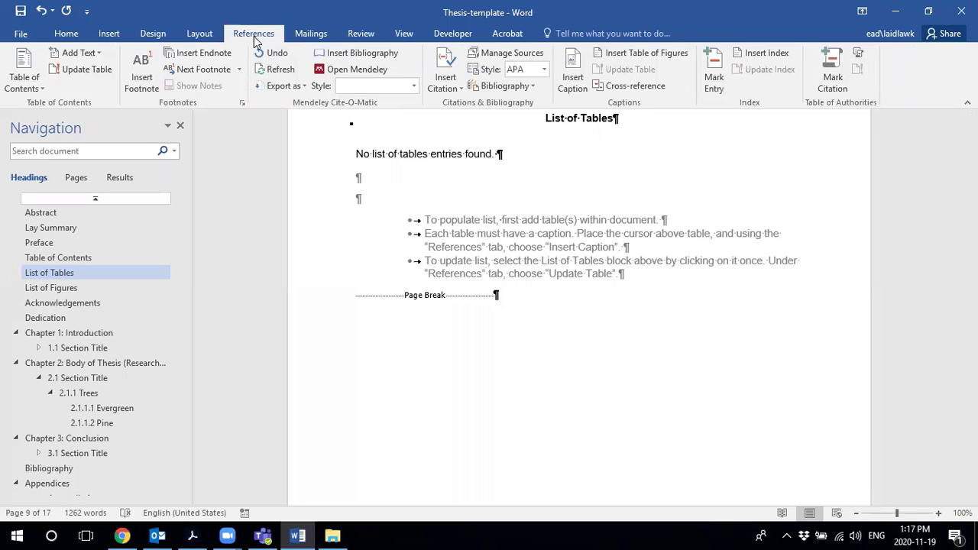
click(572, 69)
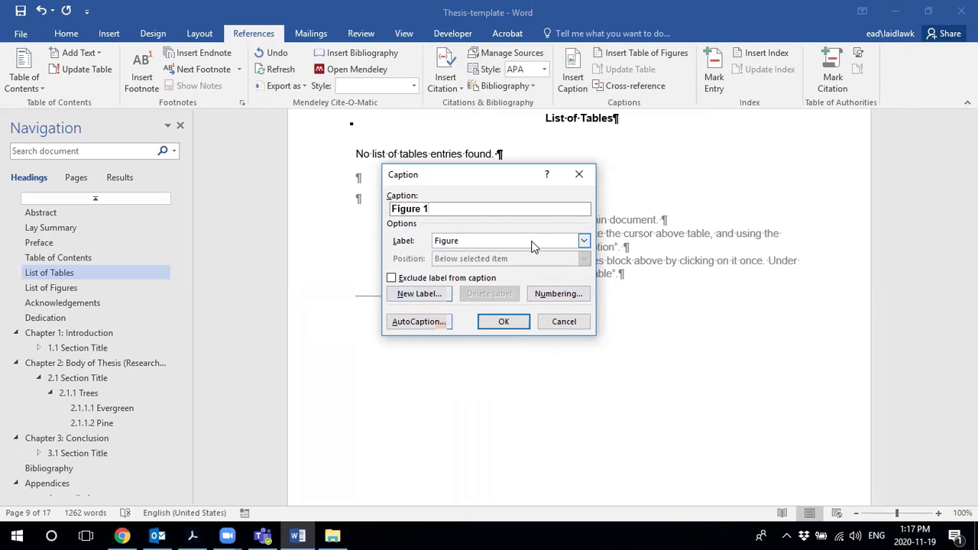
click(584, 241)
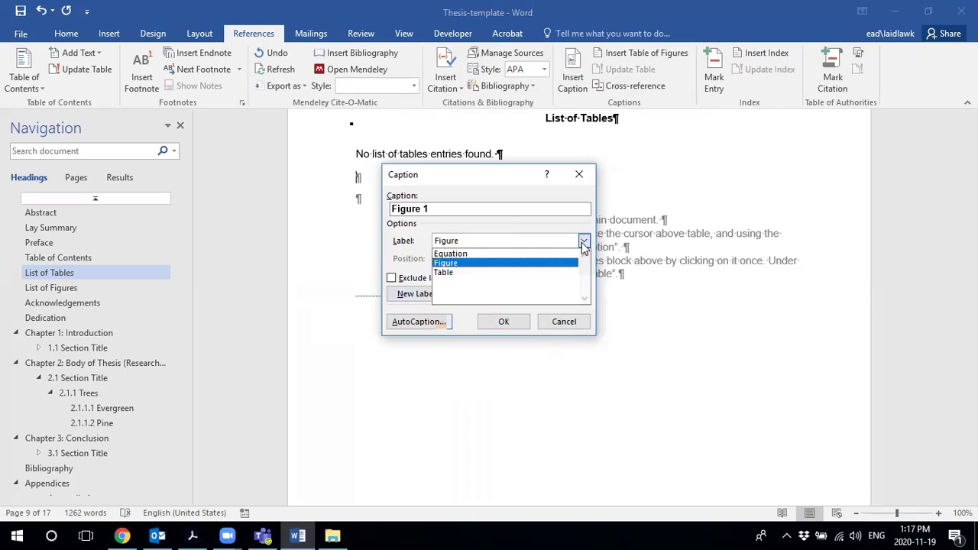
click(466, 273)
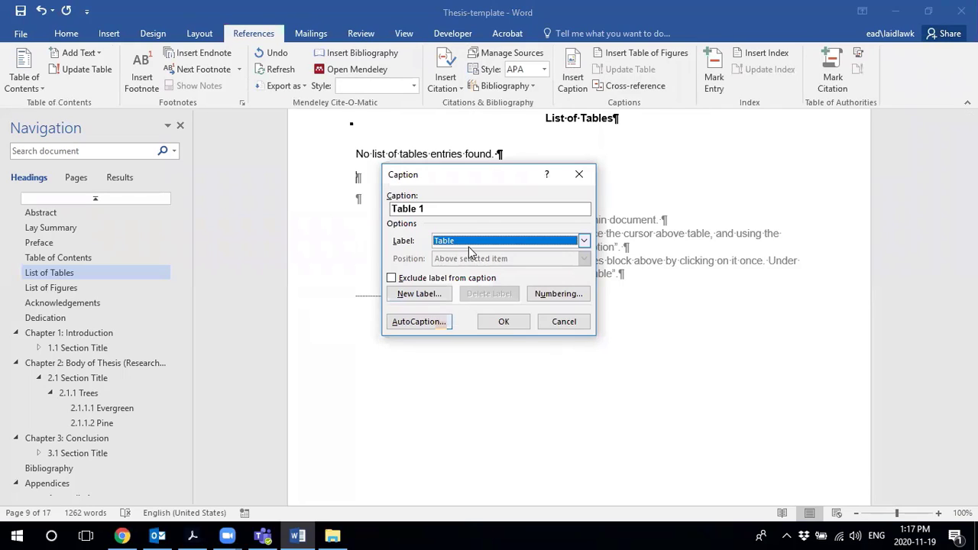
click(441, 213)
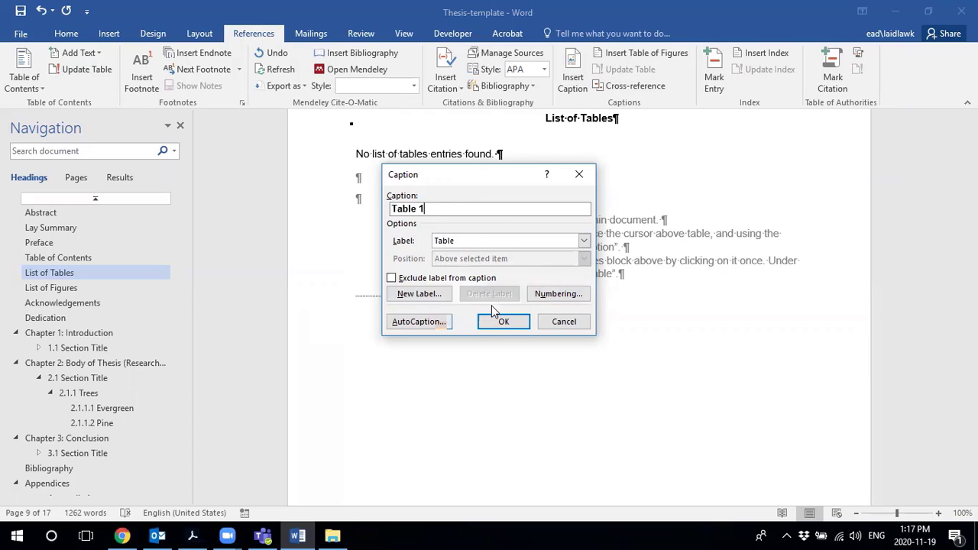
click(504, 322)
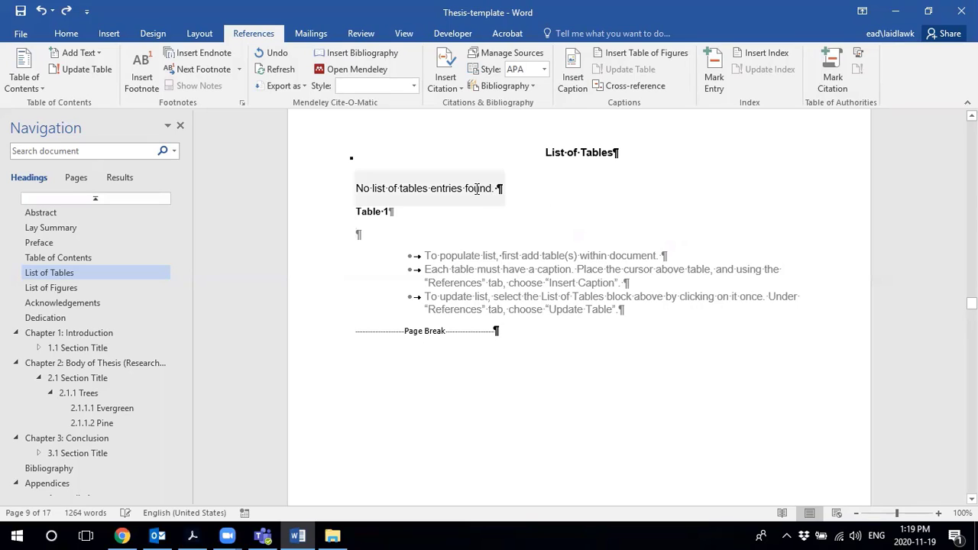
- Update the List of Tables field so it picks up the Table 1 caption
click(402, 186)
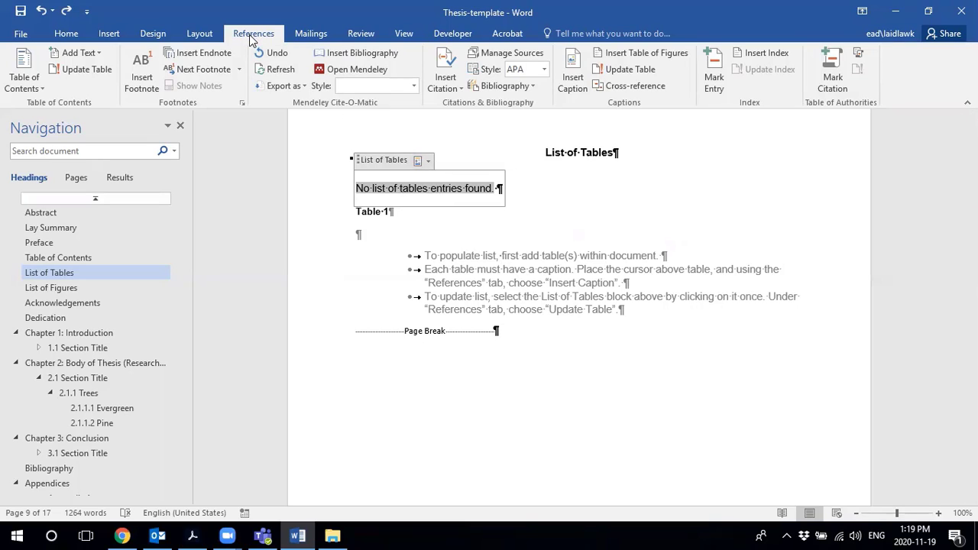
click(78, 69)
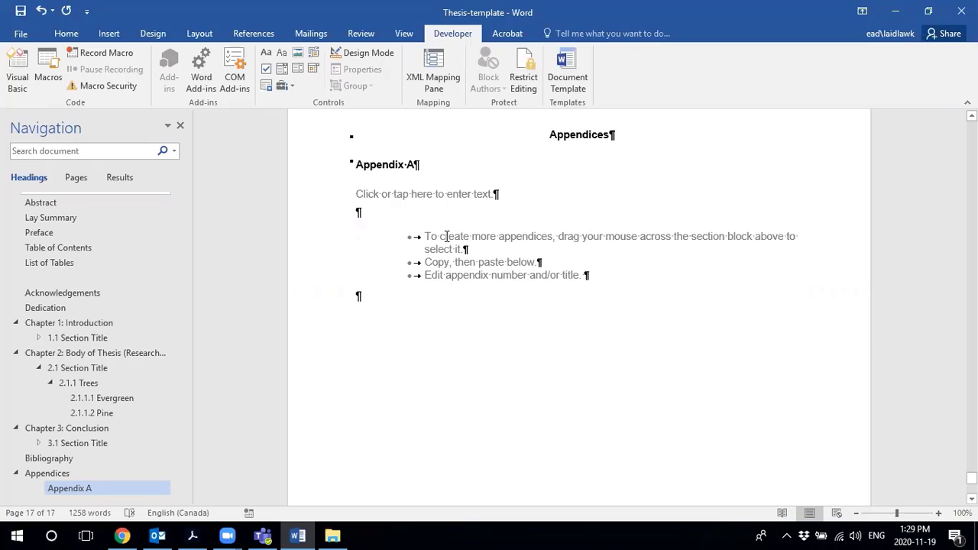
- Paste a copy of the Appendix A block onto the empty line beneath it
click(395, 164)
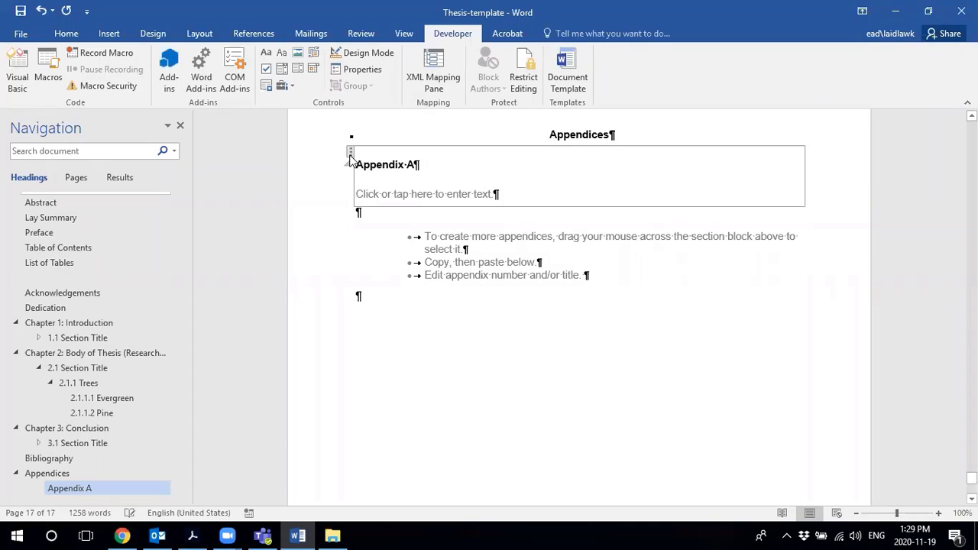
click(350, 153)
key(ctrl+c)
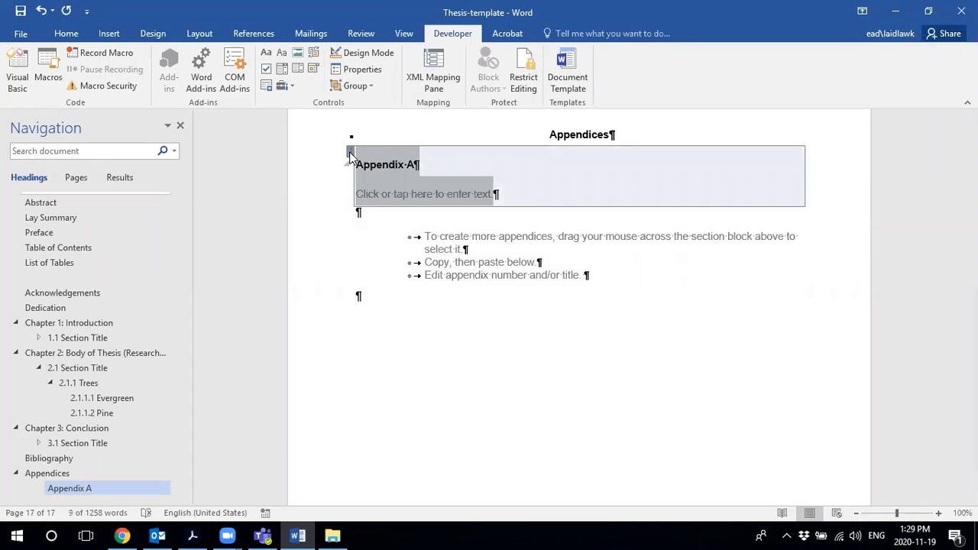
click(372, 213)
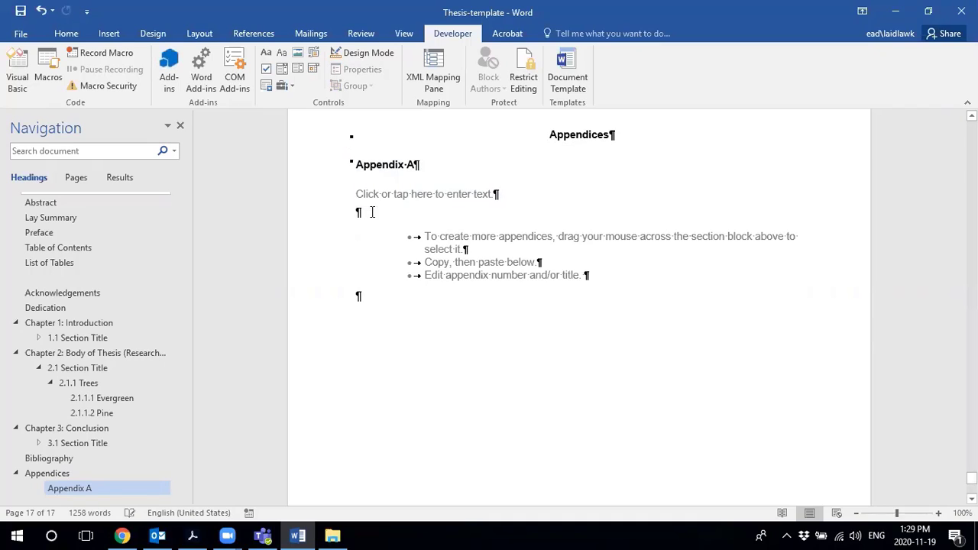
key(ctrl+v)
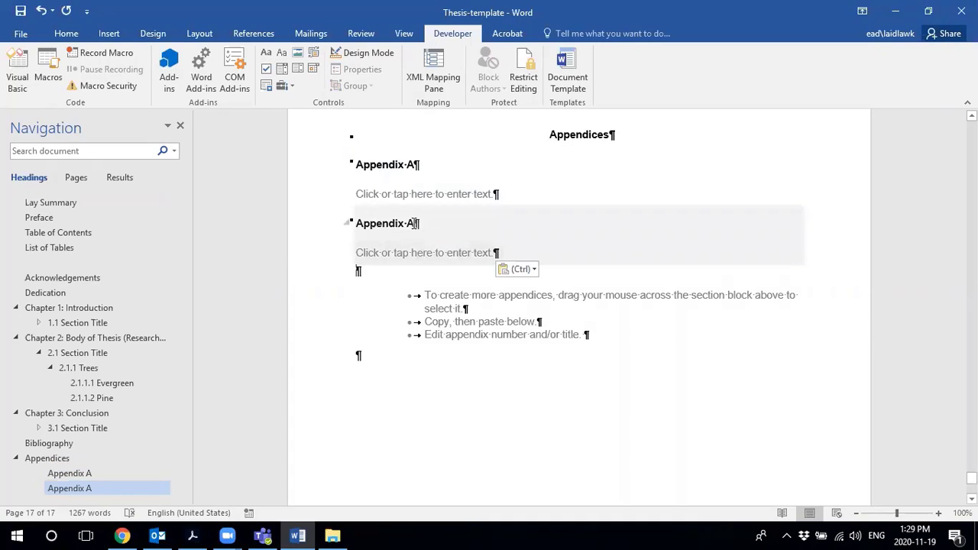
- Change the copied heading's letter from A to B, making it Appendix B
click(415, 223)
key(BackSpace)
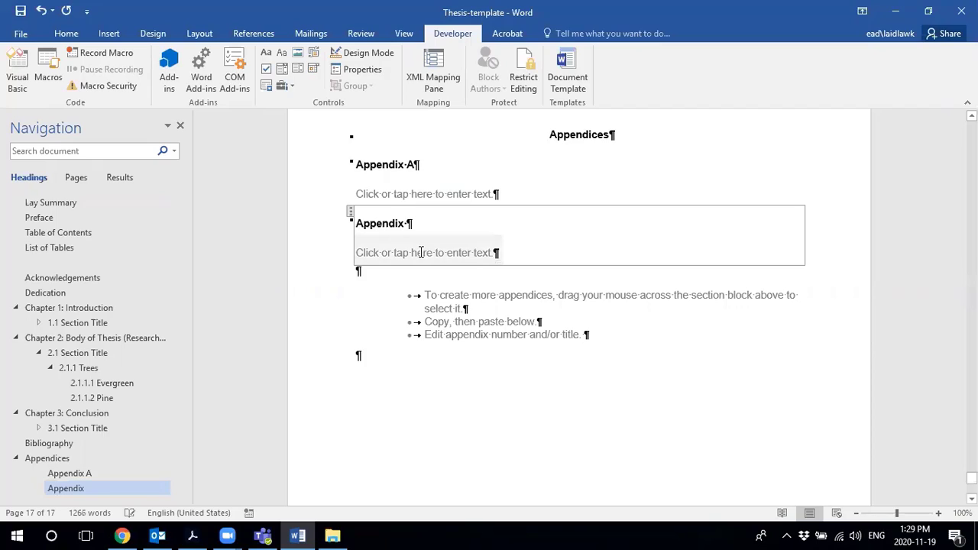
text(B)
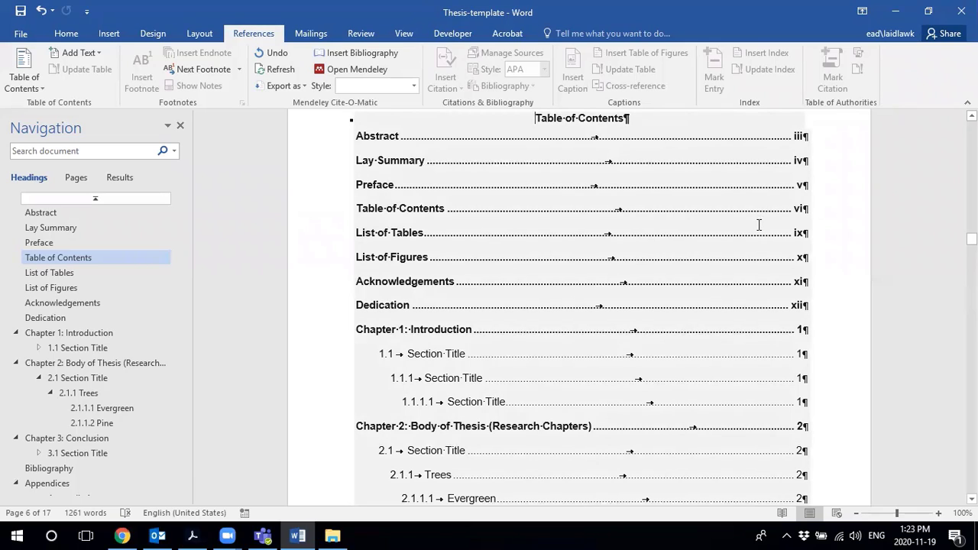
- Scroll through the contents, jump to Dedication, and continue down to the List of Figures page
scroll(735, 254, down, 3)
scroll(738, 256, down, 1)
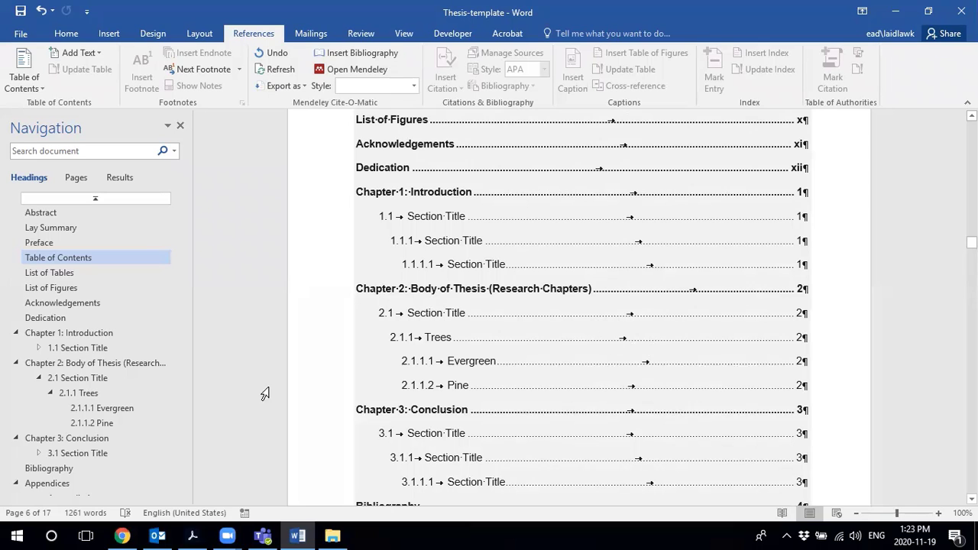
click(38, 318)
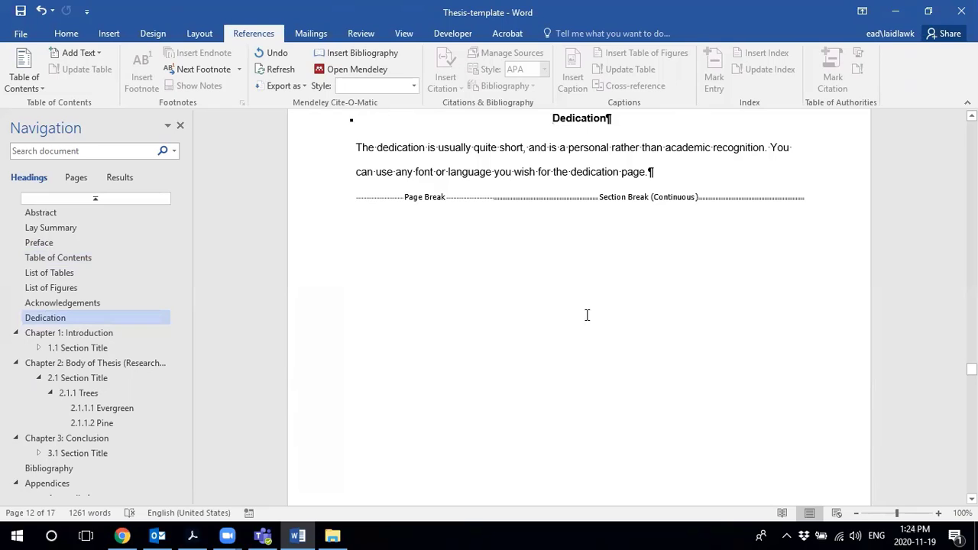
scroll(392, 399, down, 8)
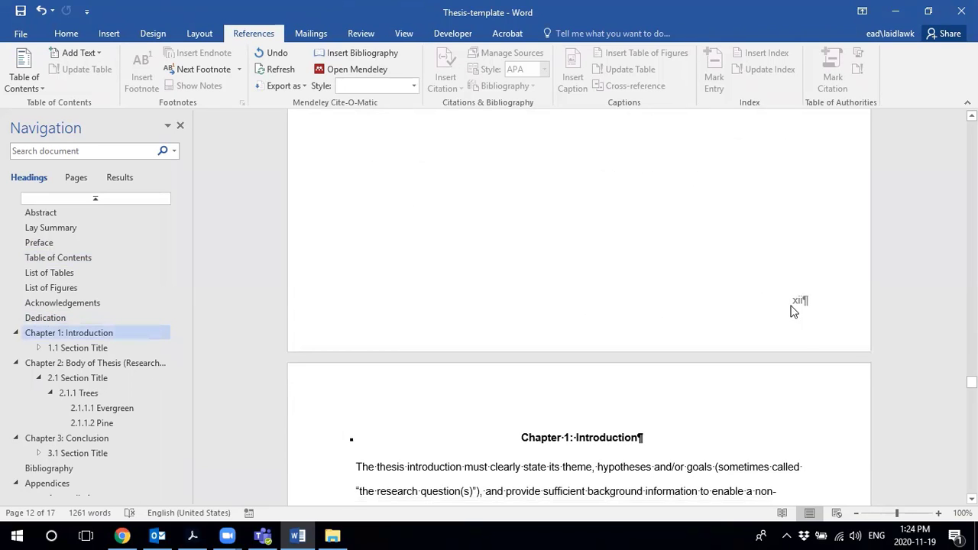
scroll(792, 310, down, 8)
scroll(810, 334, down, 5)
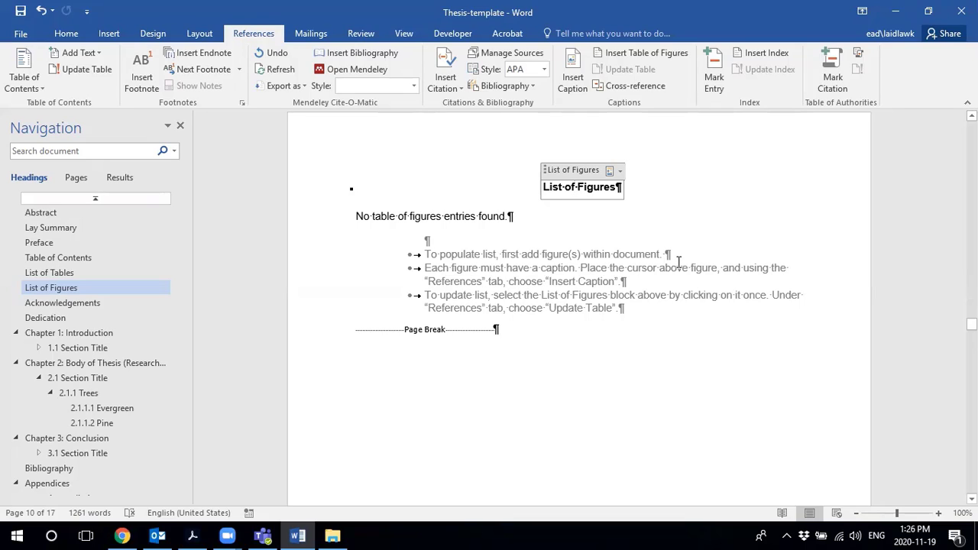
- Tick Developer under Main Tabs in Word Options' Customize Ribbon and apply
click(21, 35)
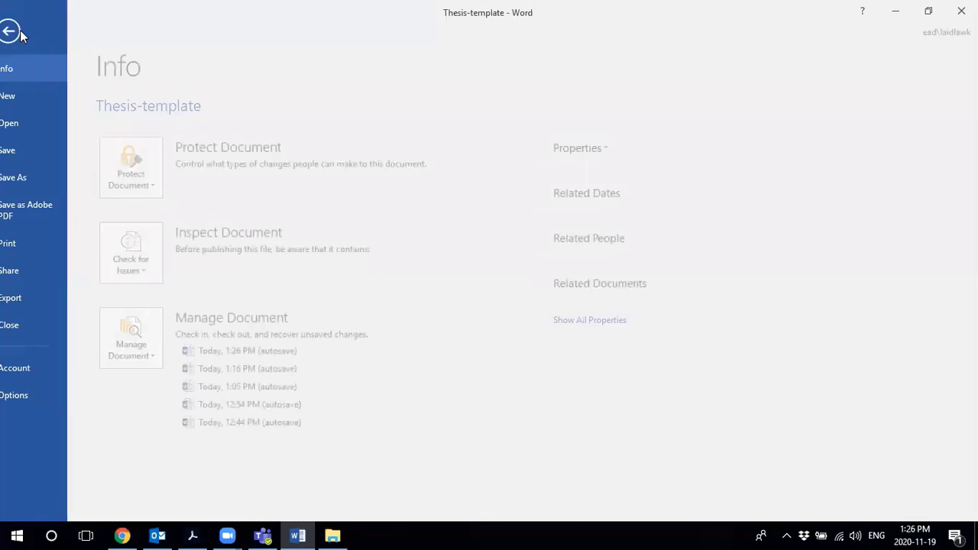
click(31, 396)
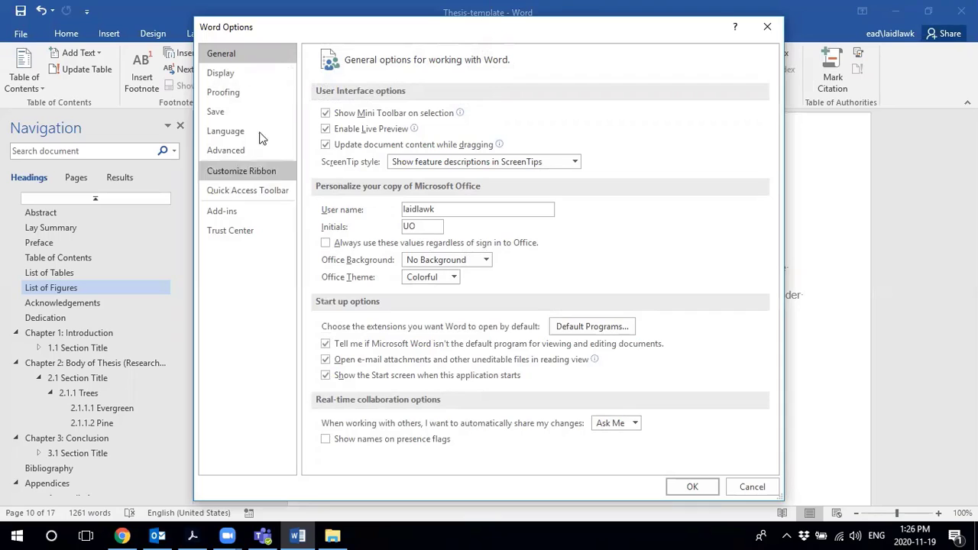
click(254, 172)
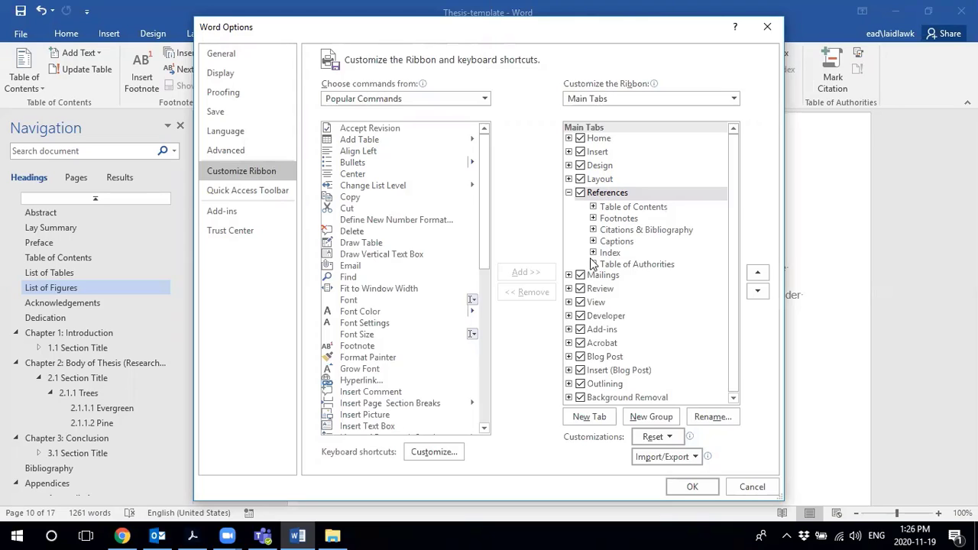
click(581, 316)
click(699, 489)
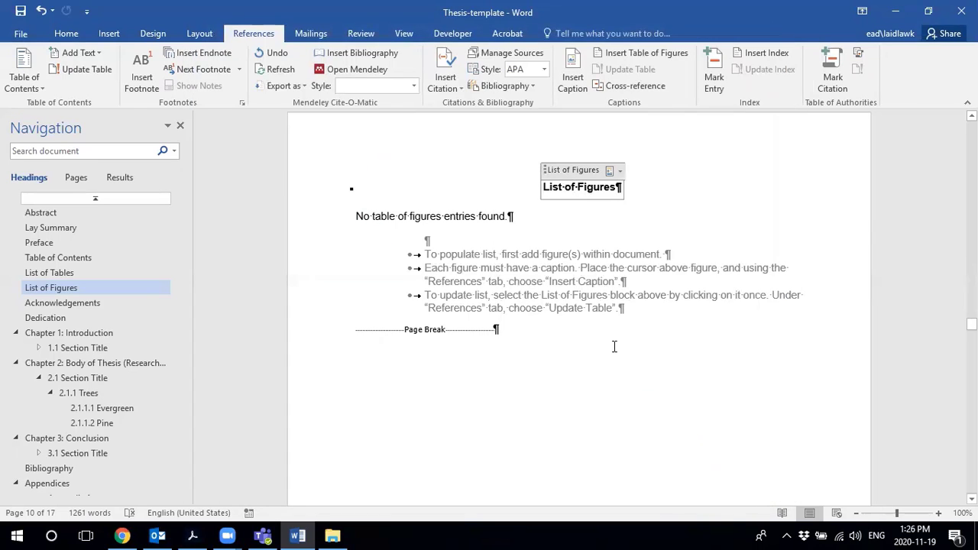
- Clear 'Content control cannot be deleted' on the List of Figures control, then delete that control
click(441, 39)
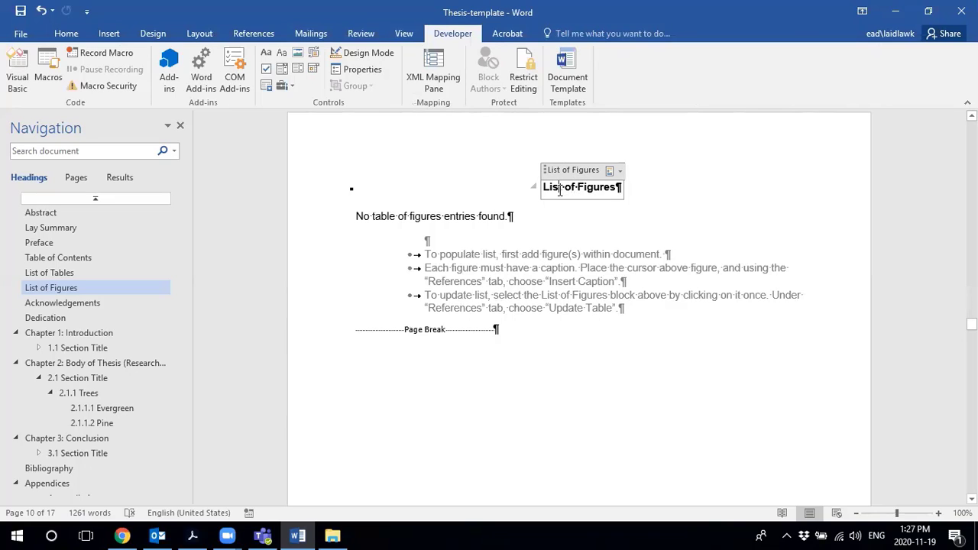
click(364, 77)
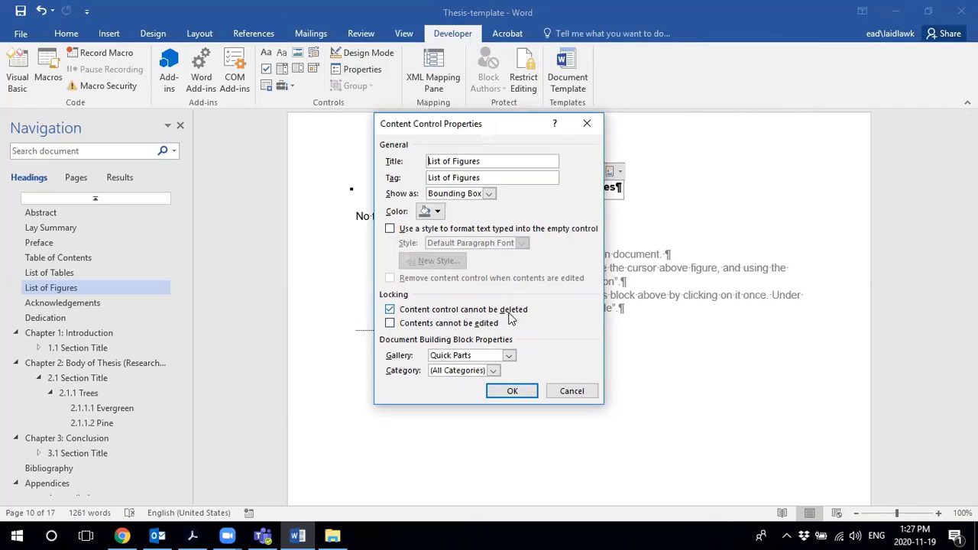
click(391, 309)
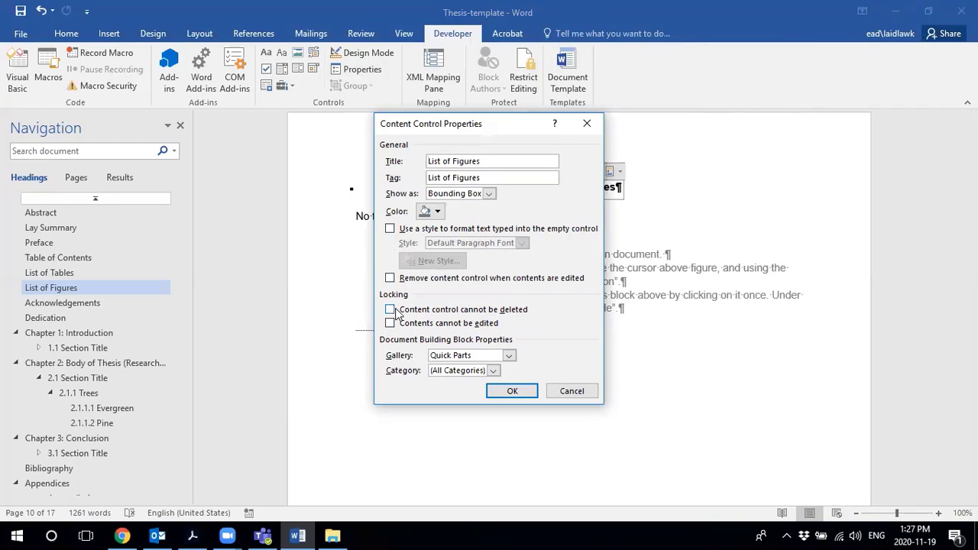
click(512, 392)
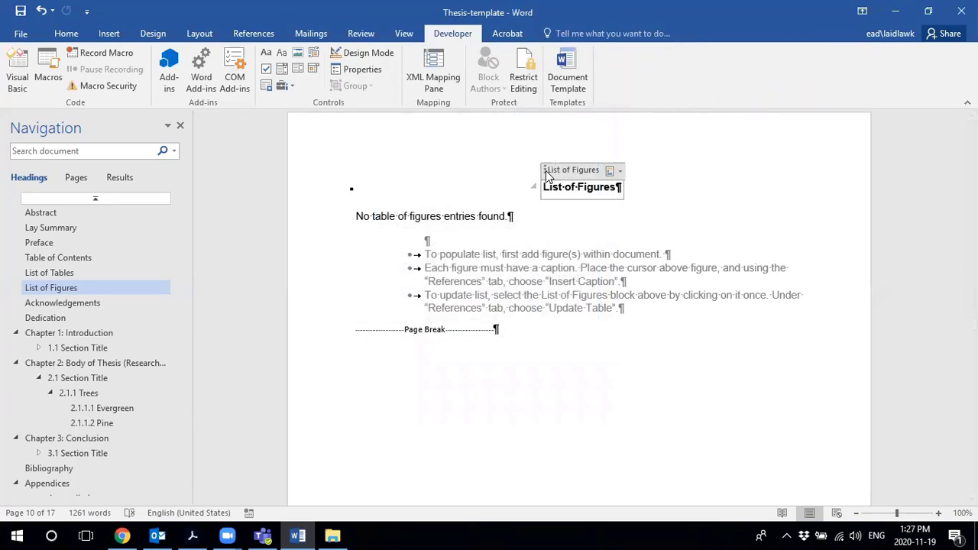
click(545, 171)
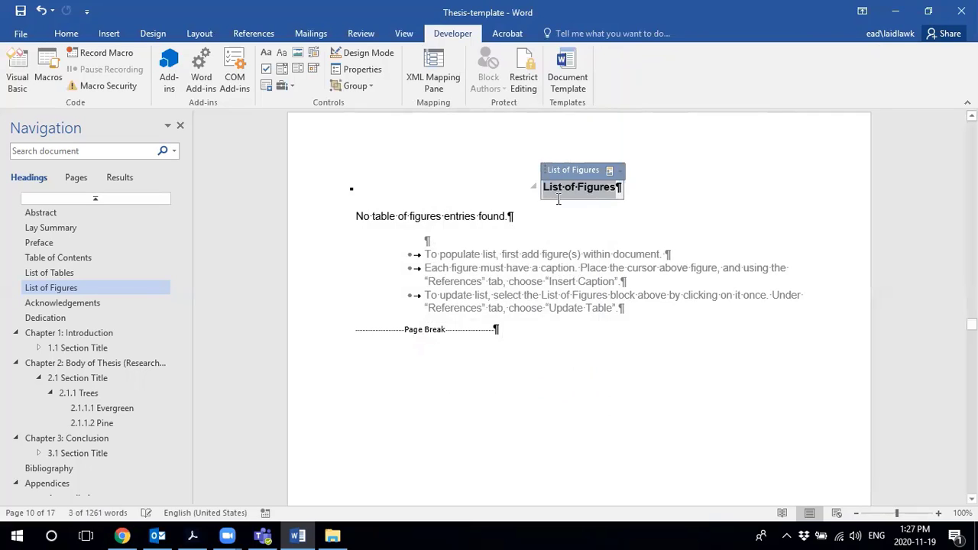
key(Delete)
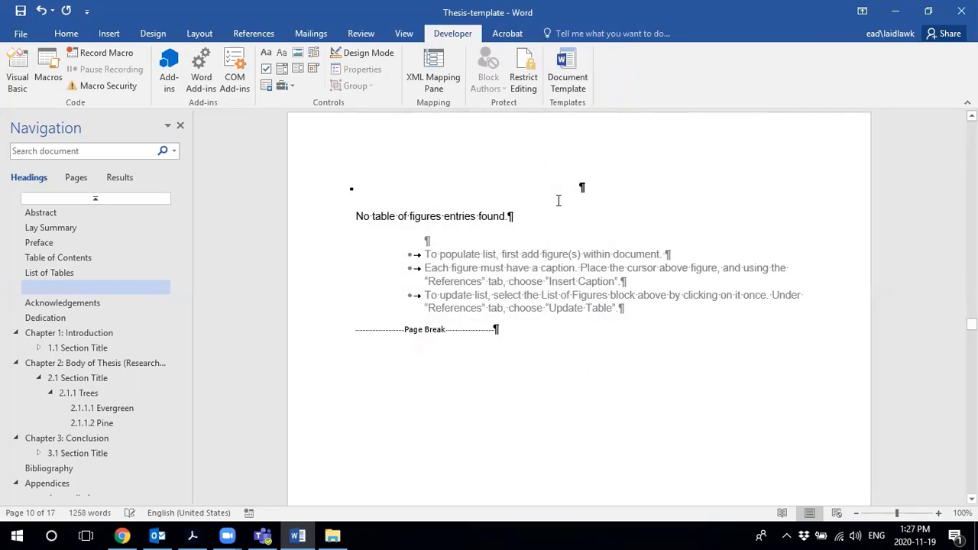